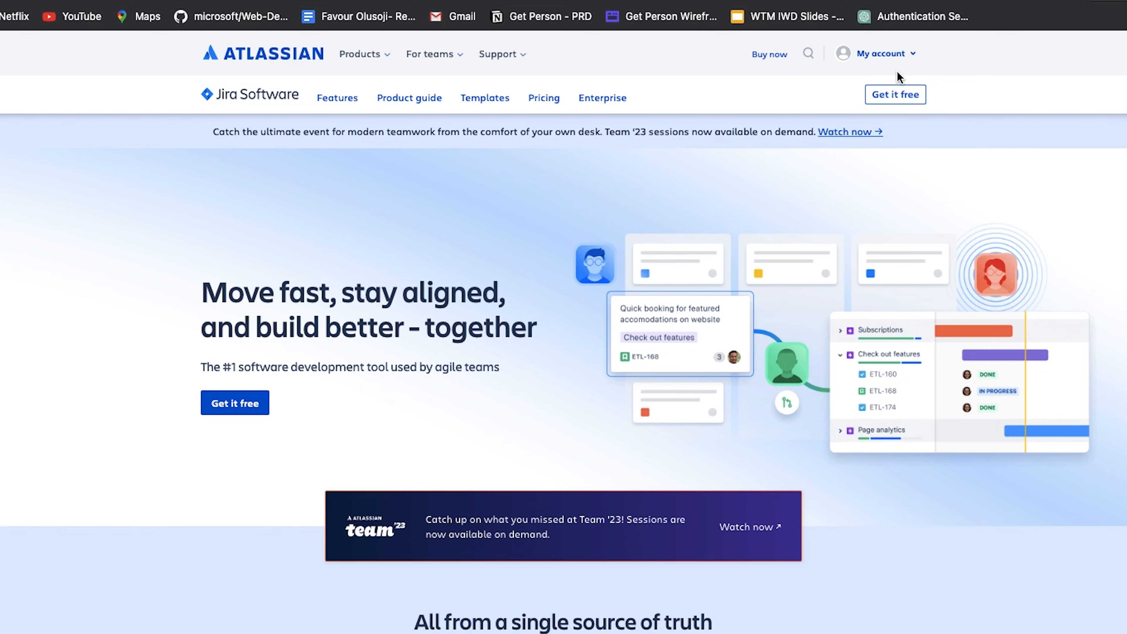
Sign up for the free Jira Software plan with Google, using pmcoursetesting as the site name and agreeing to the terms
left_click(896, 95)
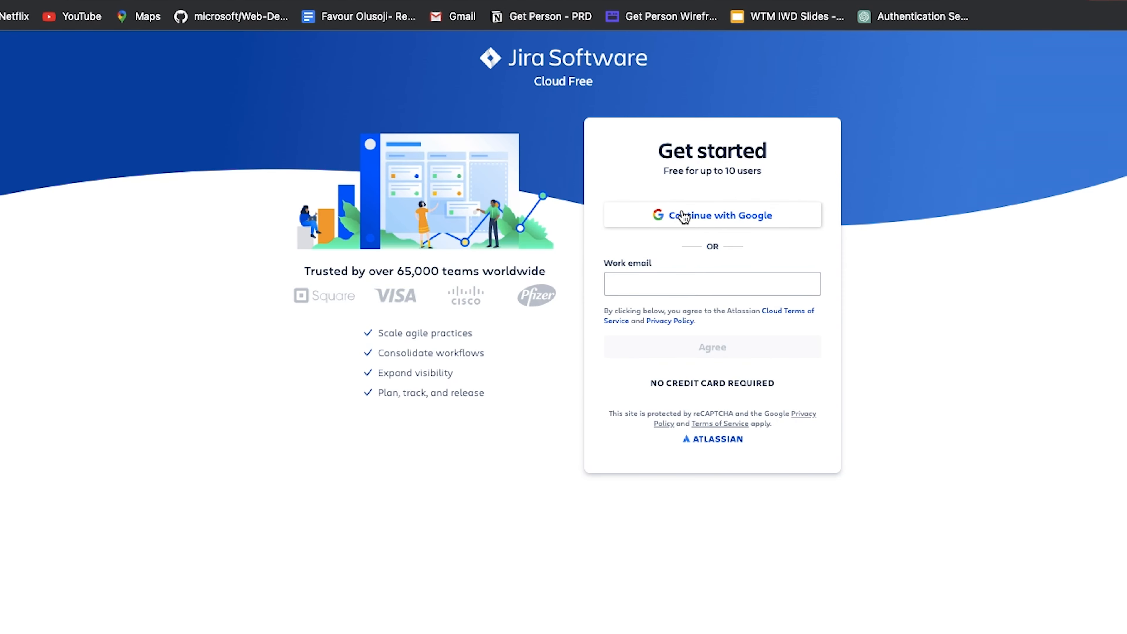
left_click(683, 217)
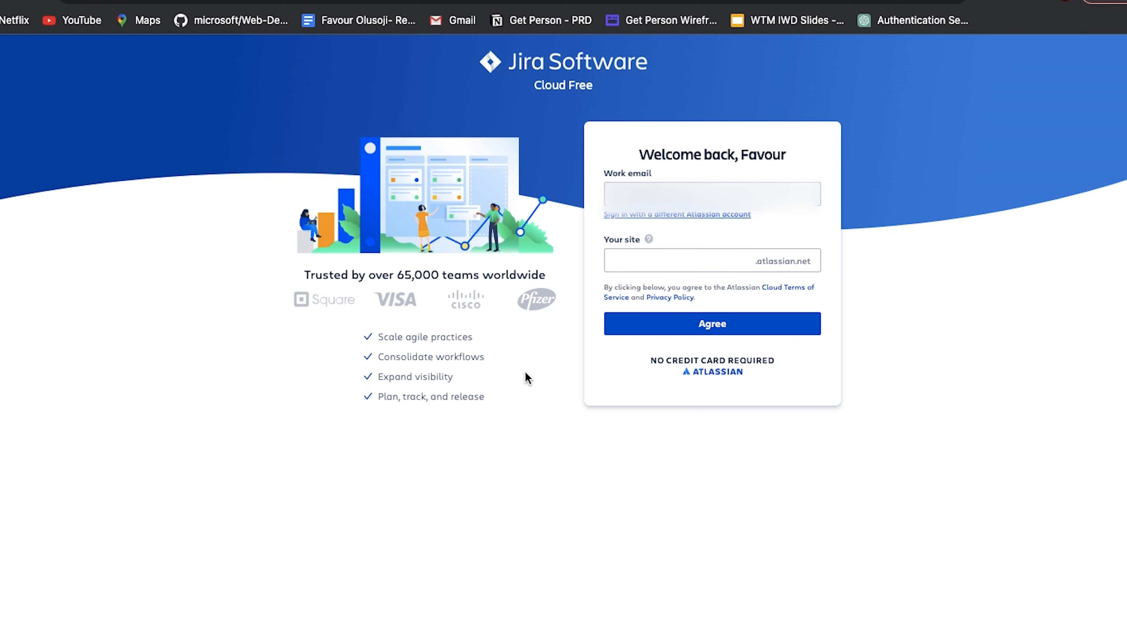
left_click(633, 262)
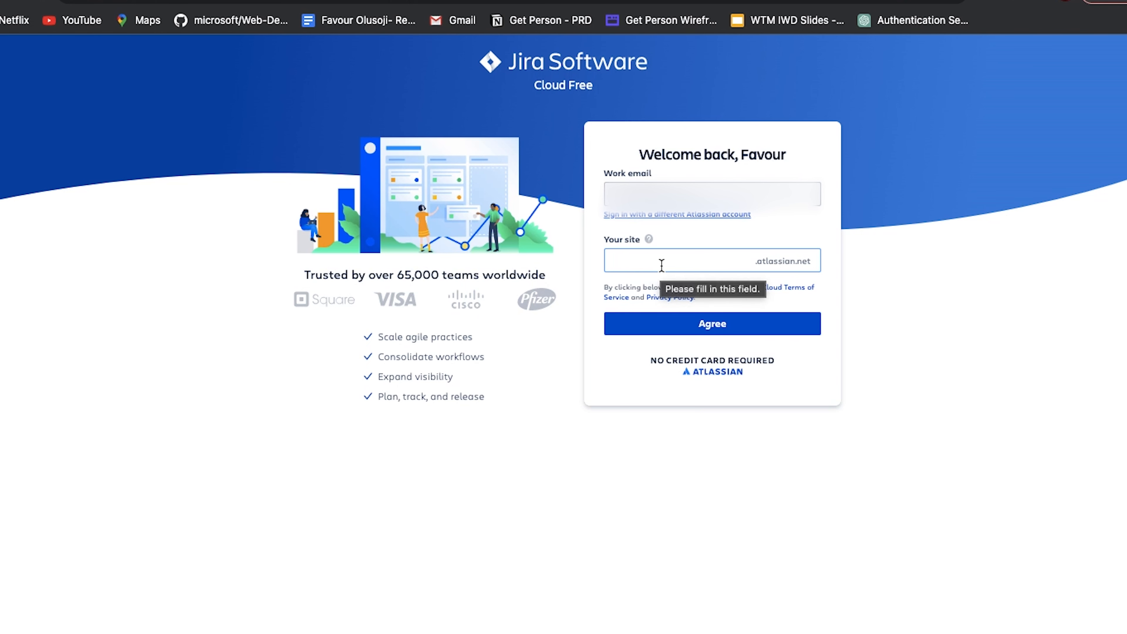
type("PM")
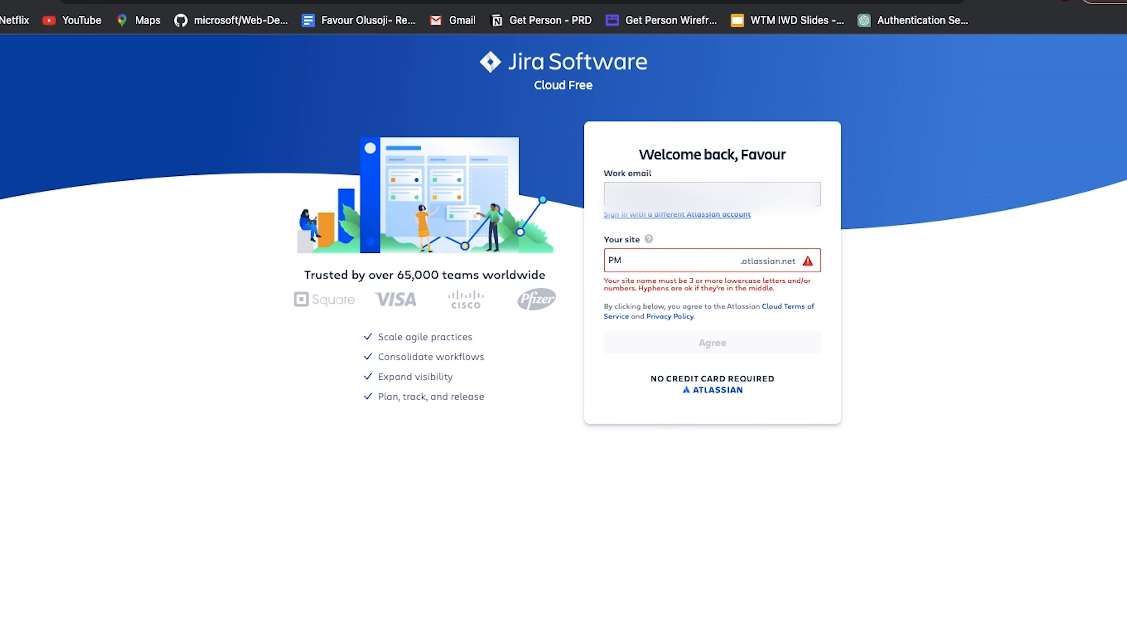
key("BackSpace")
key("BackSpace")
type("pmcourse")
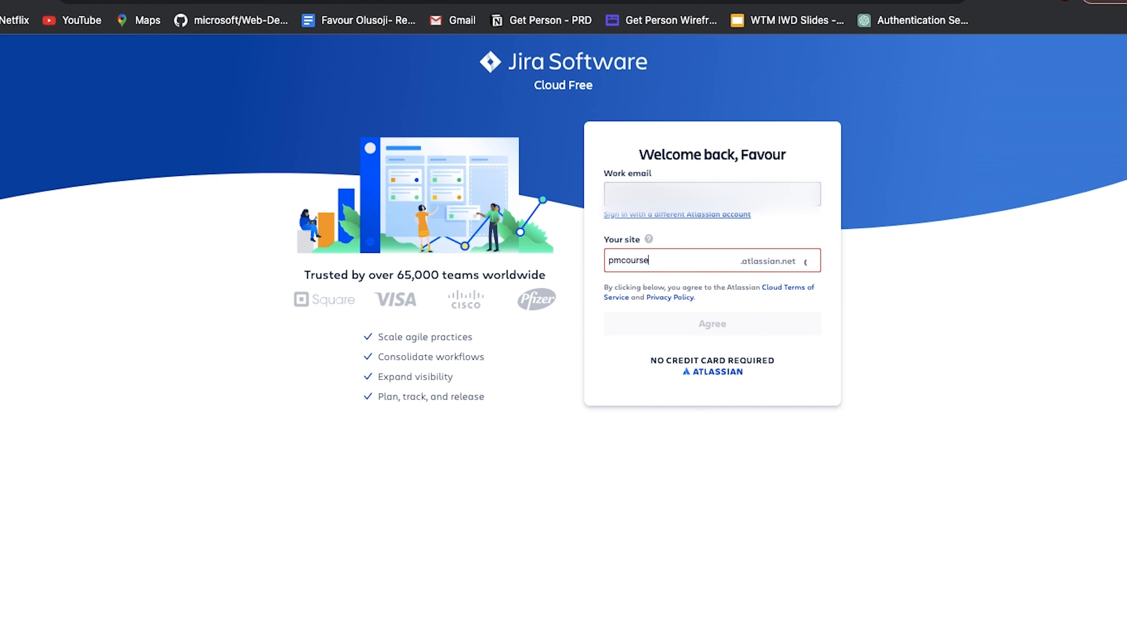
type("test")
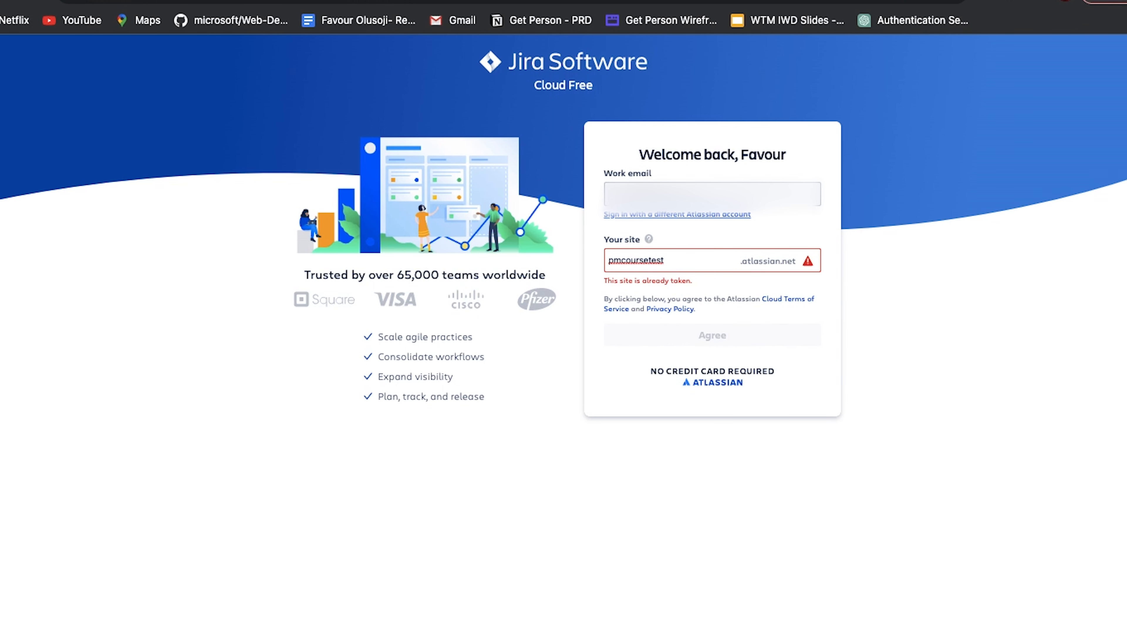
type("ing")
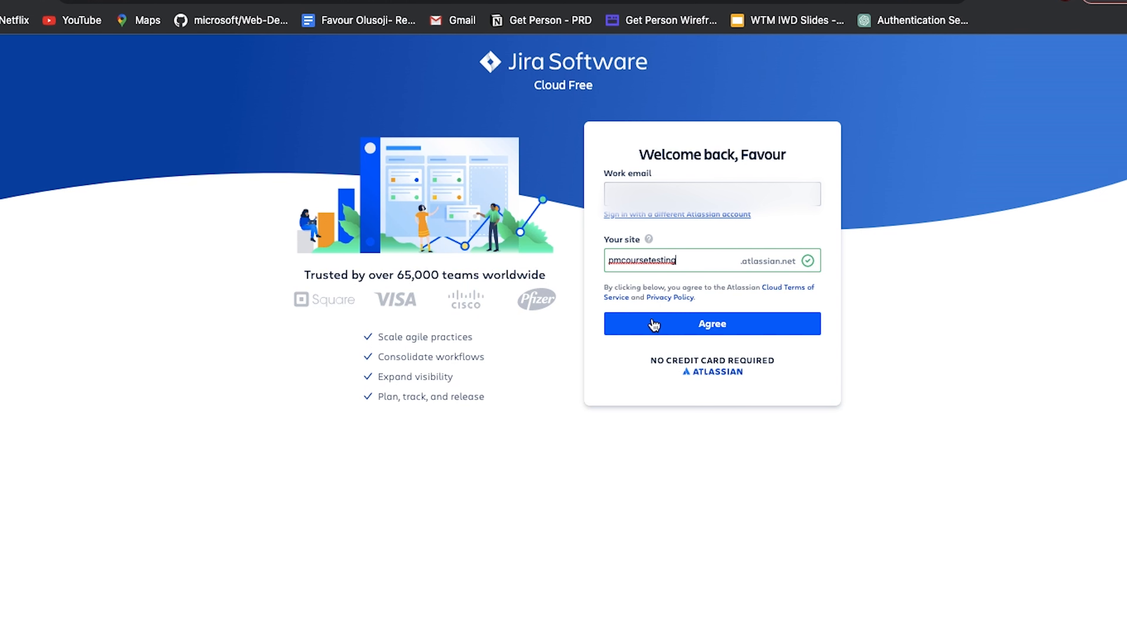
left_click(670, 337)
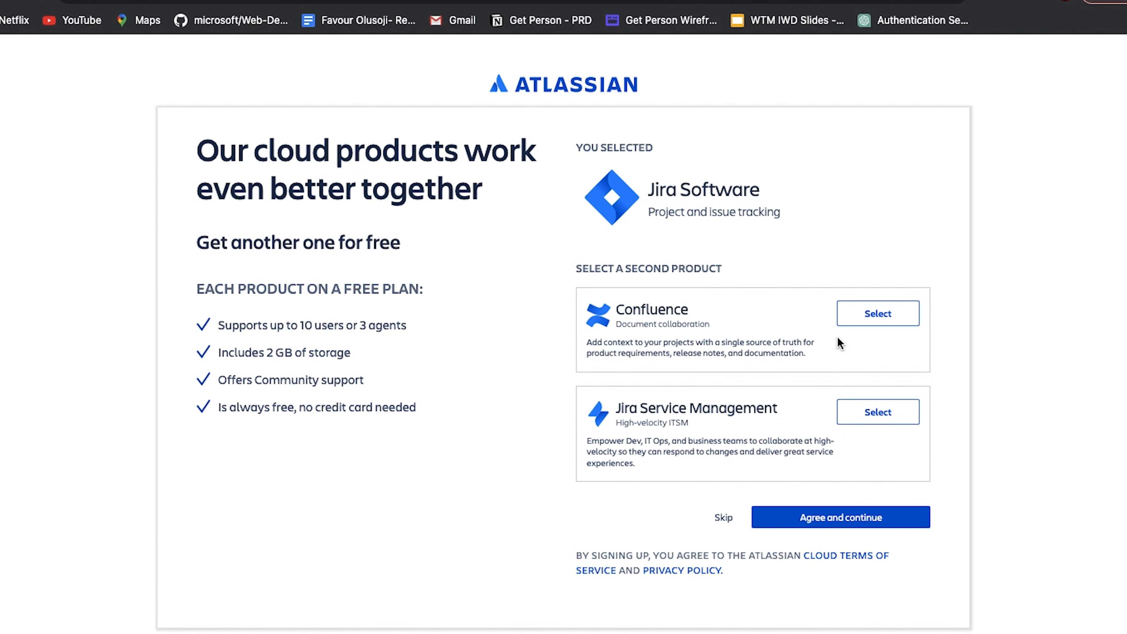
Add Confluence as the second free product, agree to the terms and continue
left_click(894, 315)
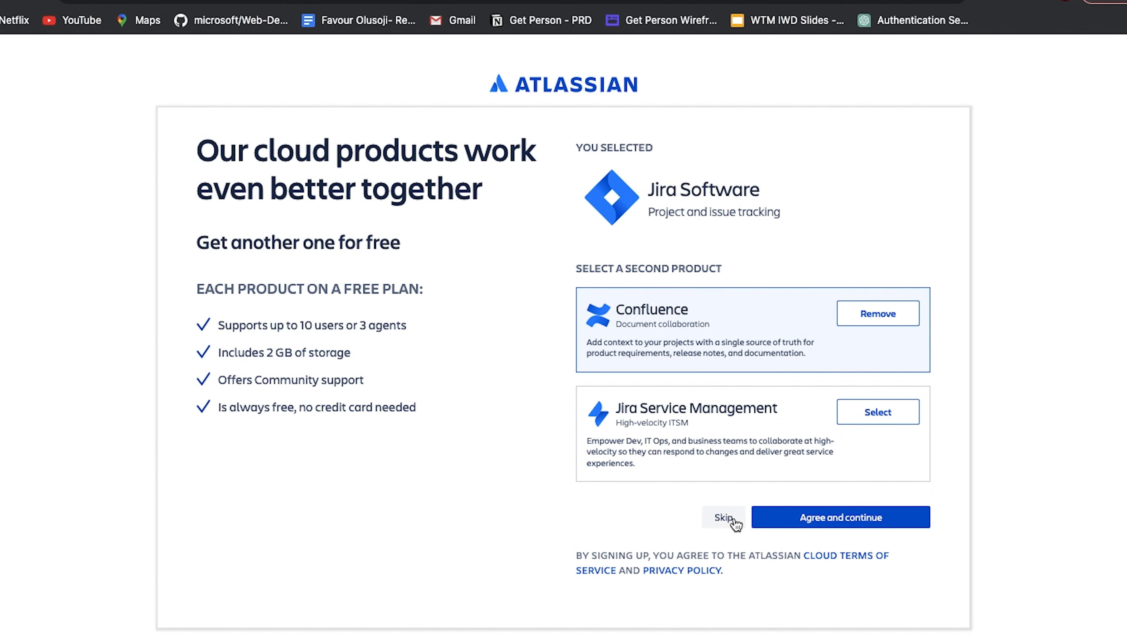
left_click(772, 525)
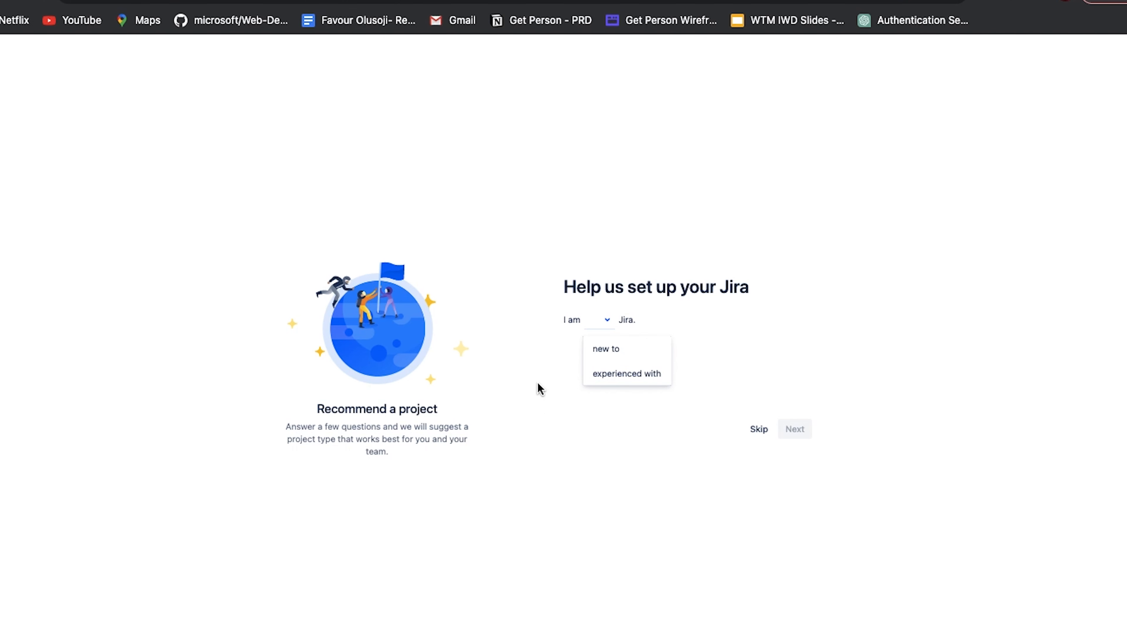
Answer the Jira setup questions: new to Jira, my software team(s), new to agile methodologies, features, and a flexible schedule
left_click(615, 351)
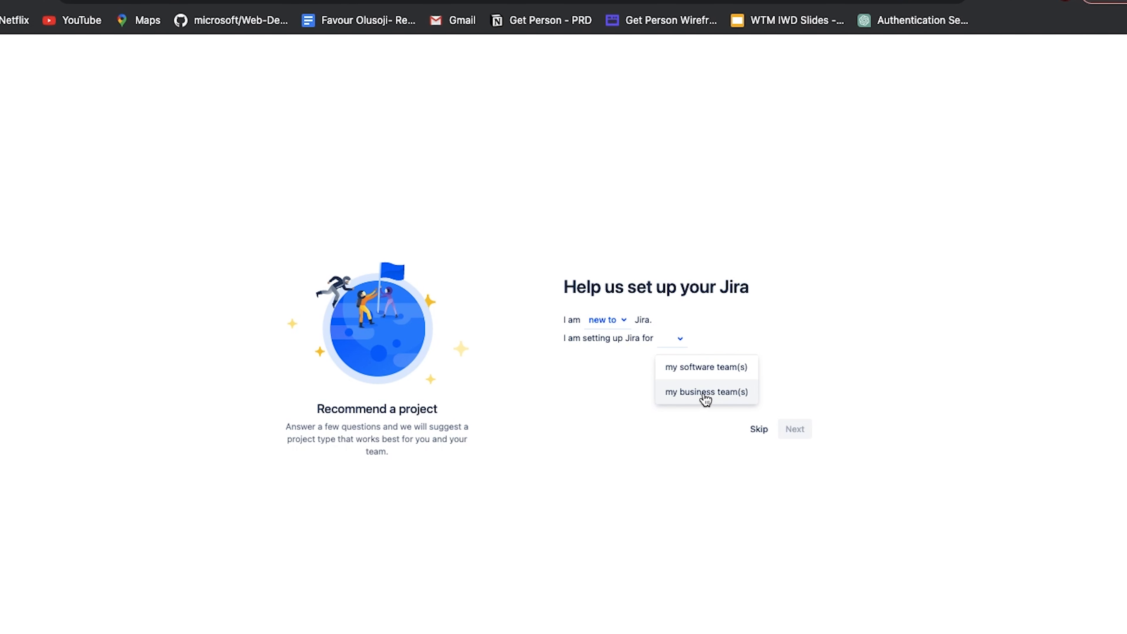
left_click(711, 371)
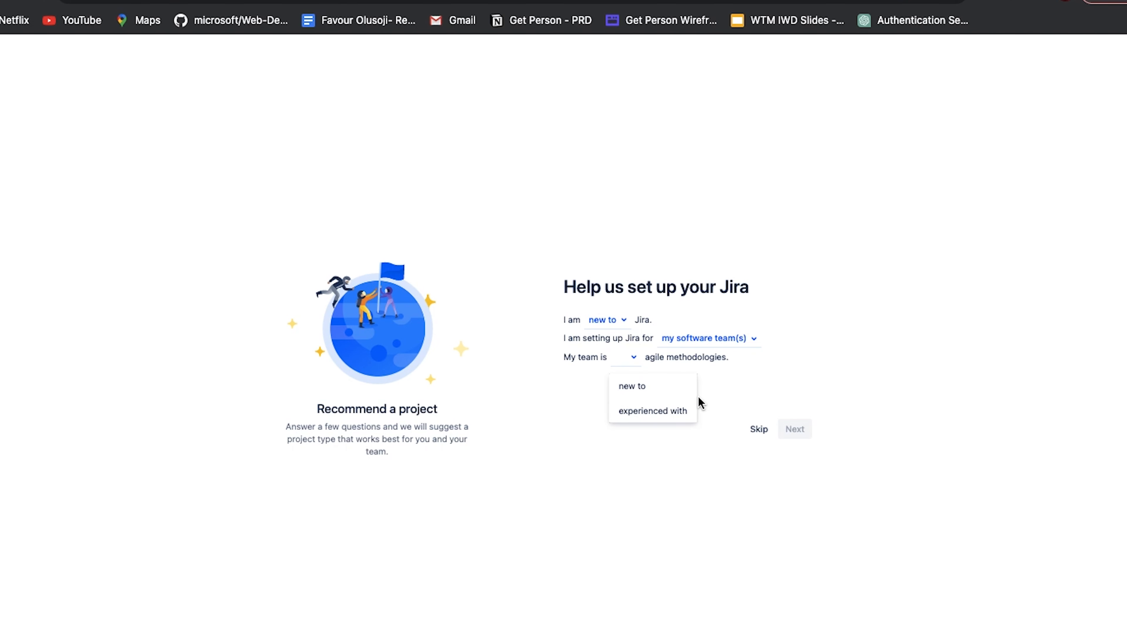
left_click(651, 390)
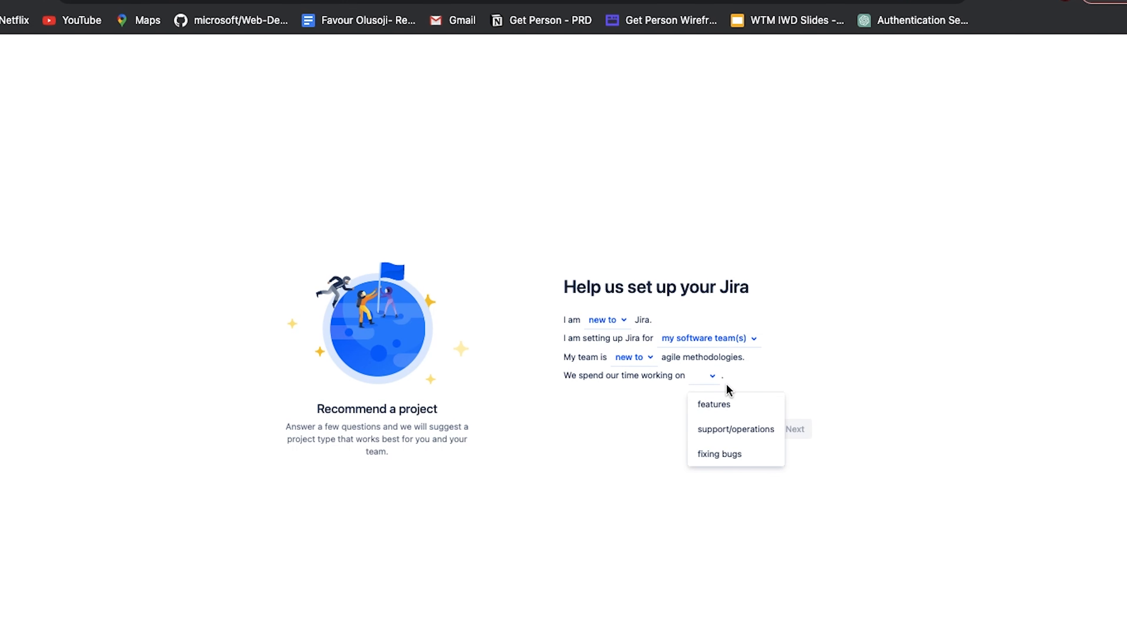
left_click(735, 415)
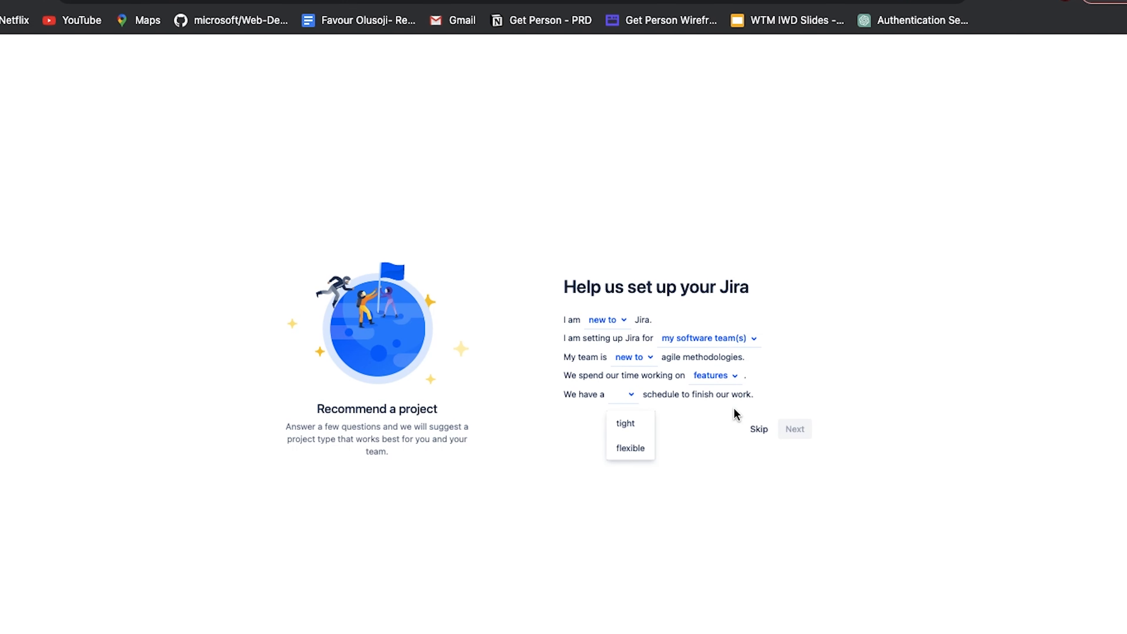
left_click(634, 451)
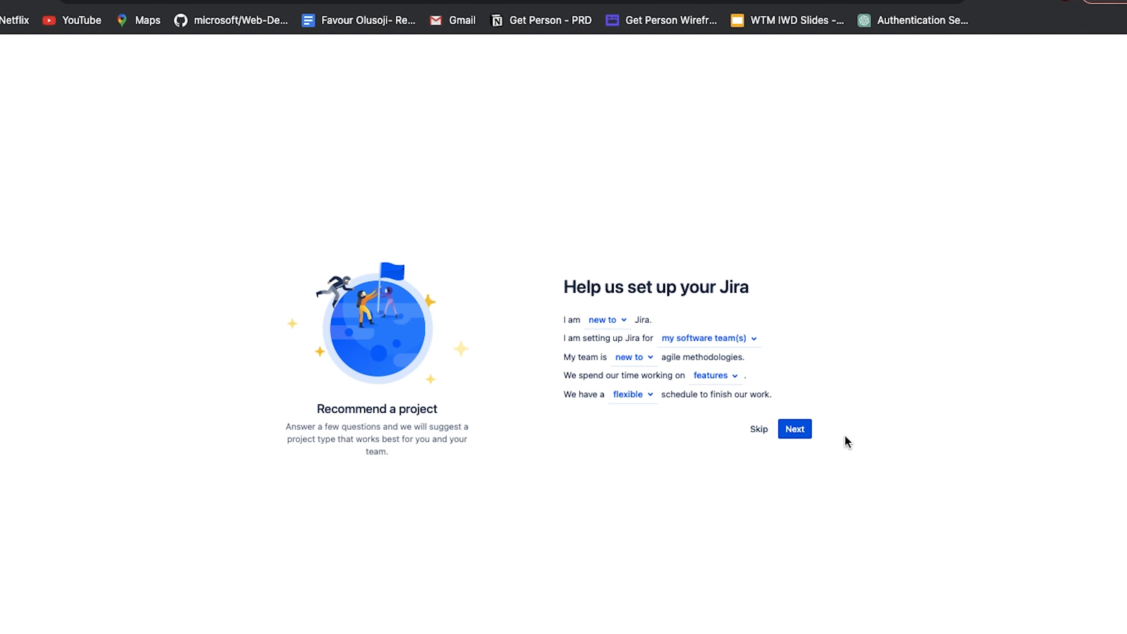
left_click(808, 430)
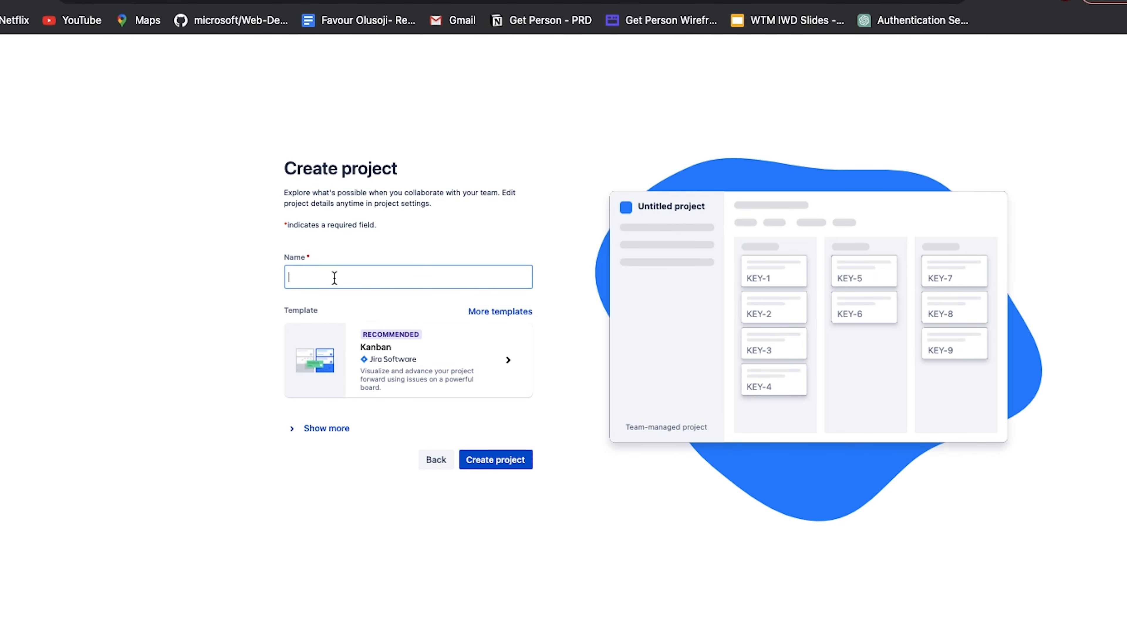
Name the new project PM Course Test
type("PM Cour")
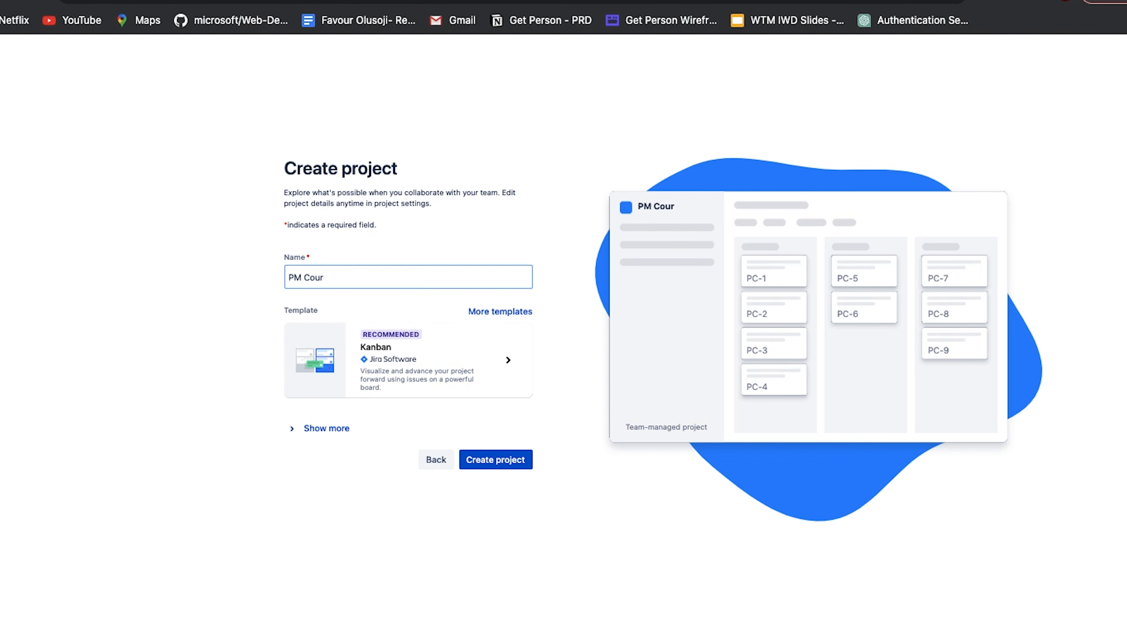
type("se 1")
key("BackSpace")
key("BackSpace")
type("TEs")
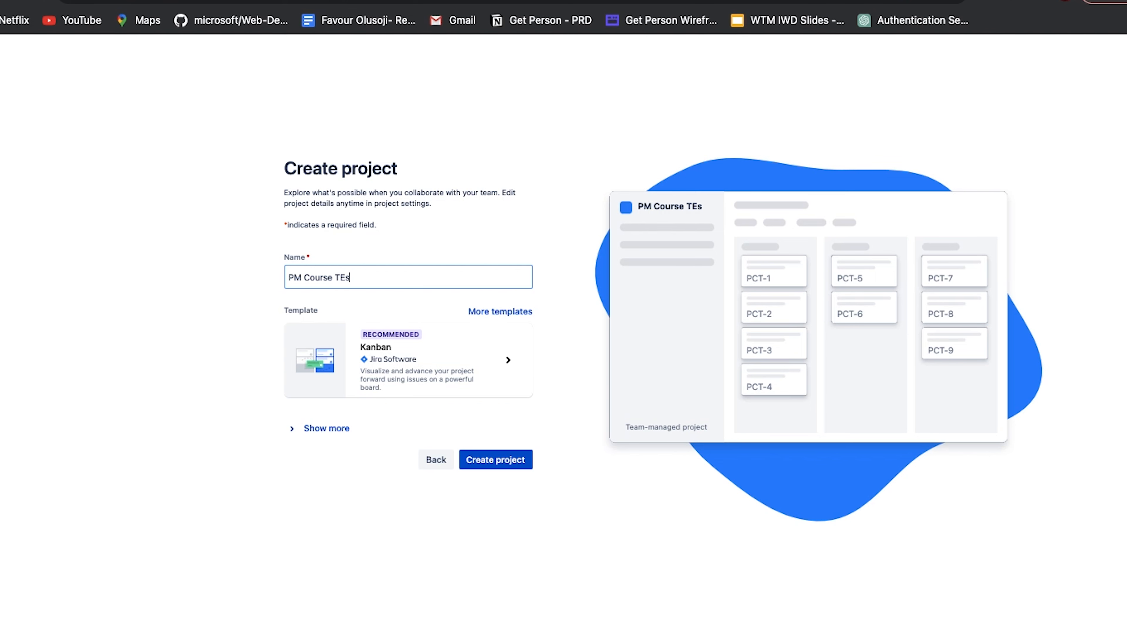
key("BackSpace")
key("BackSpace")
type("est")
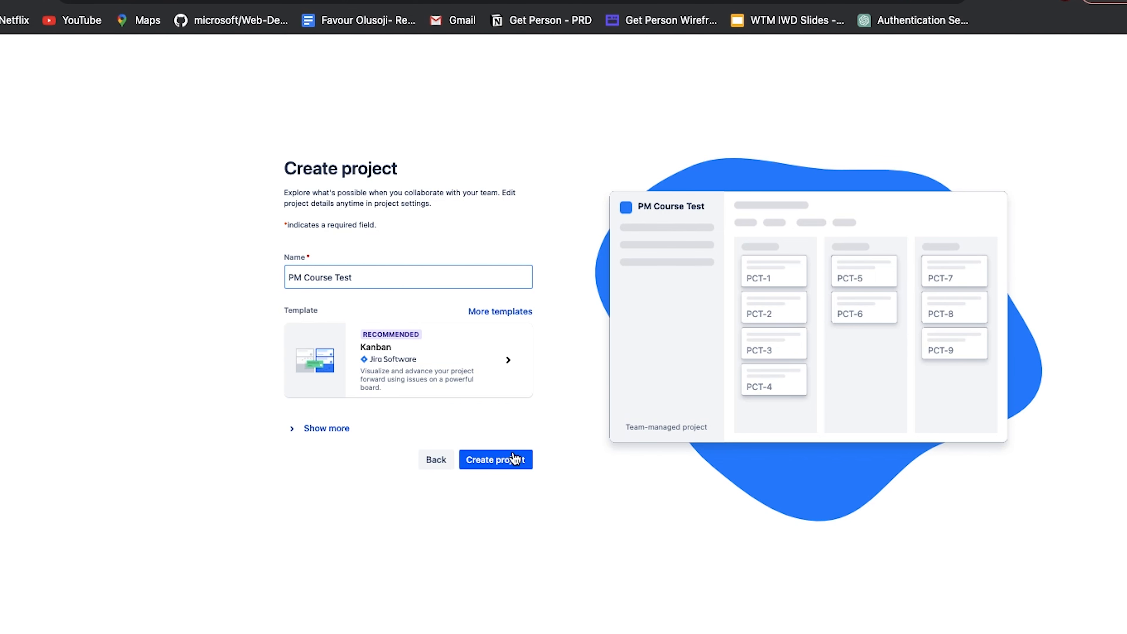
Create the project from the Kanban template and skip the selection of tools to connect
left_click(388, 348)
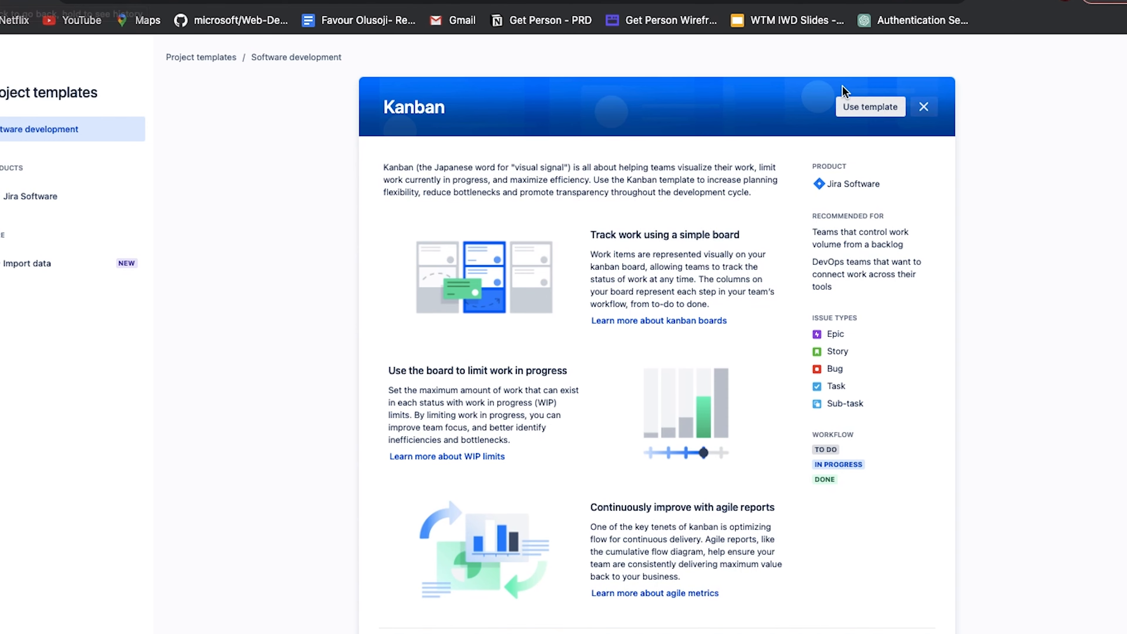
left_click(861, 107)
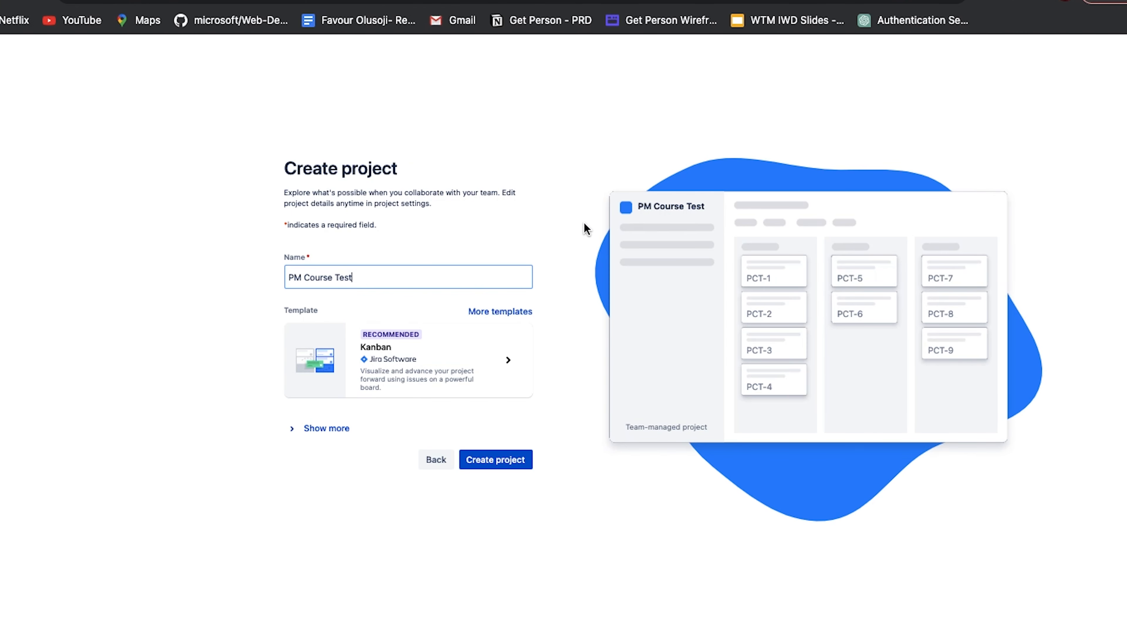
left_click(507, 446)
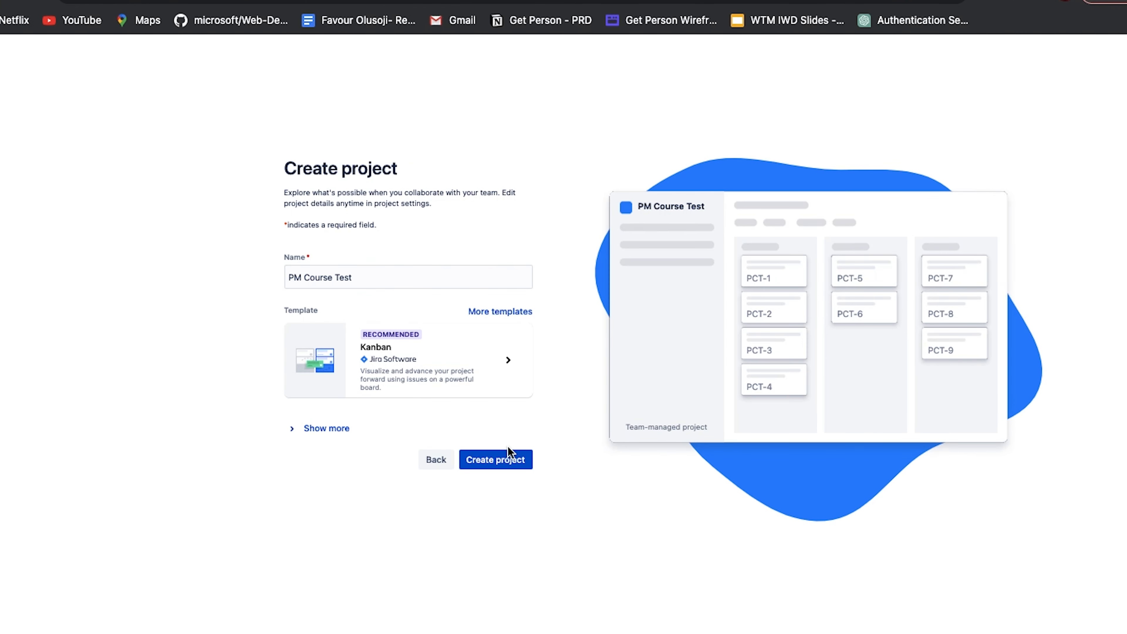
left_click(505, 460)
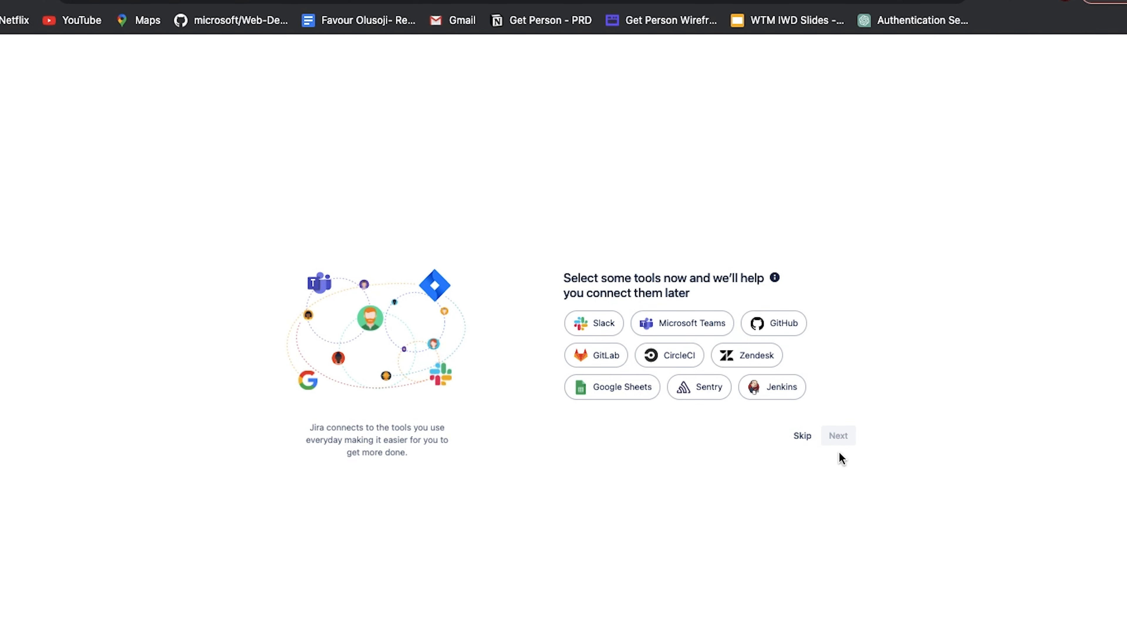
left_click(812, 435)
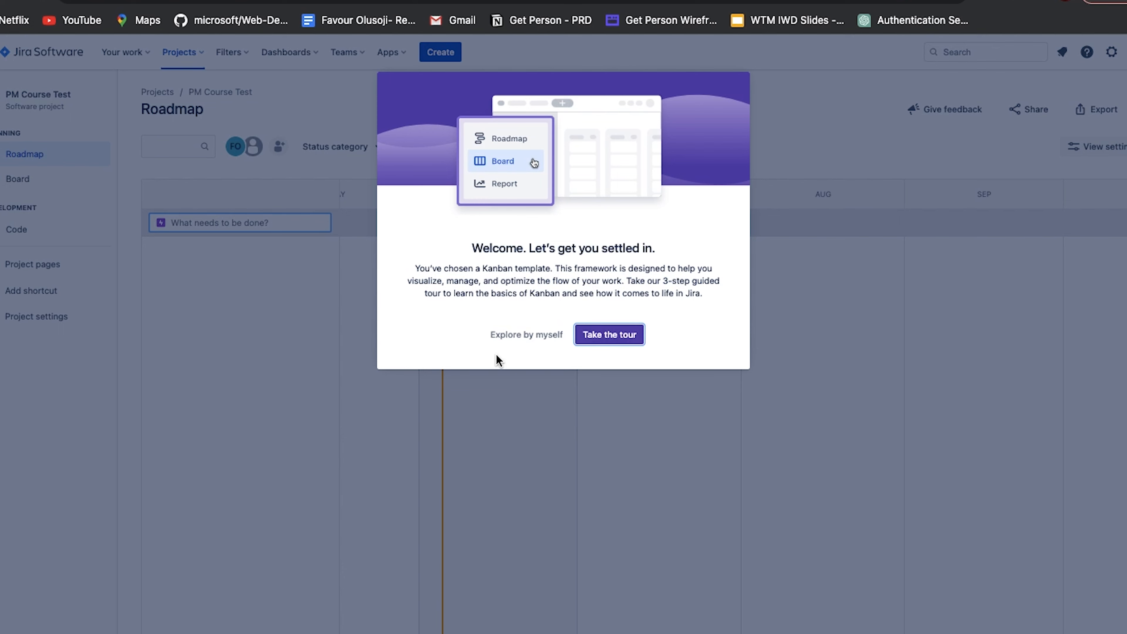
Go through the three-step guided Kanban tour of the board and close the Quickstart guide
left_click(621, 341)
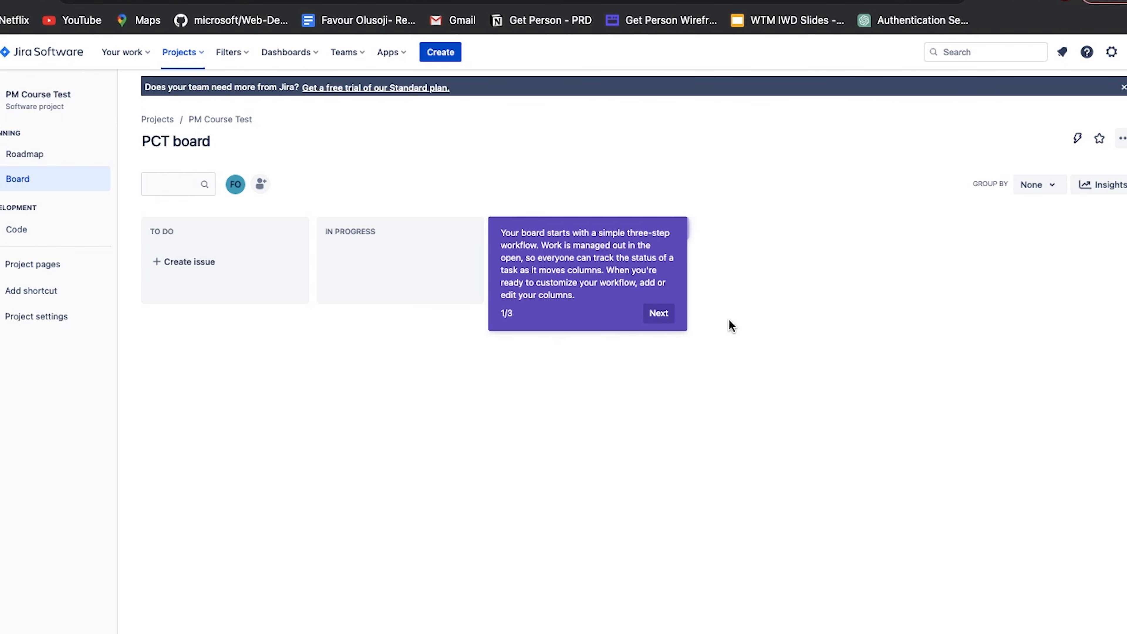
left_click(659, 314)
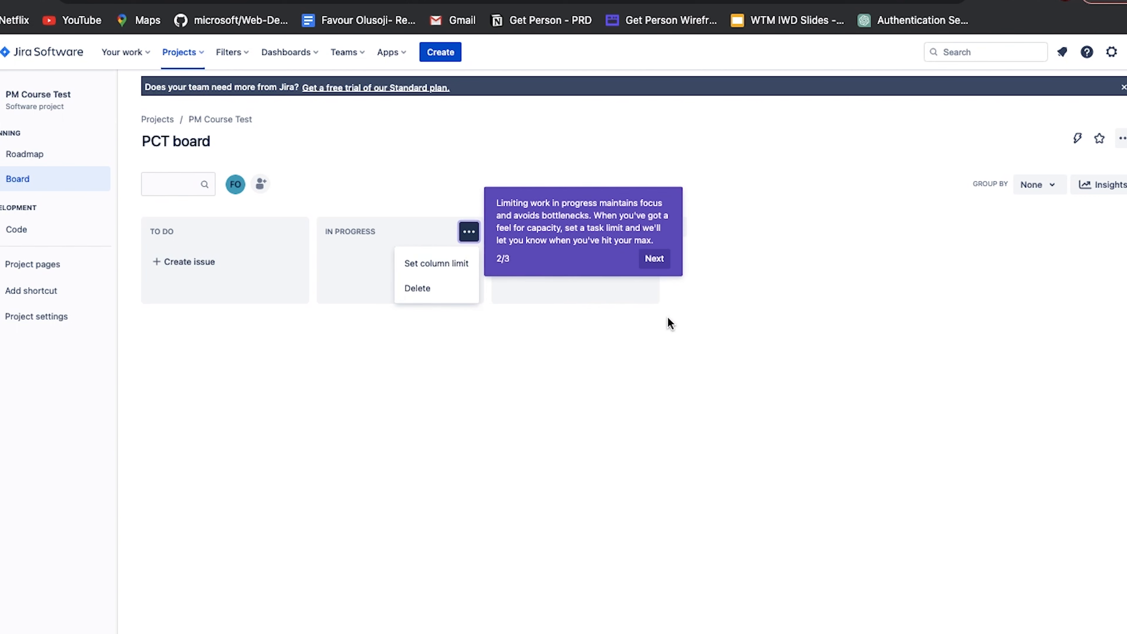
left_click(654, 259)
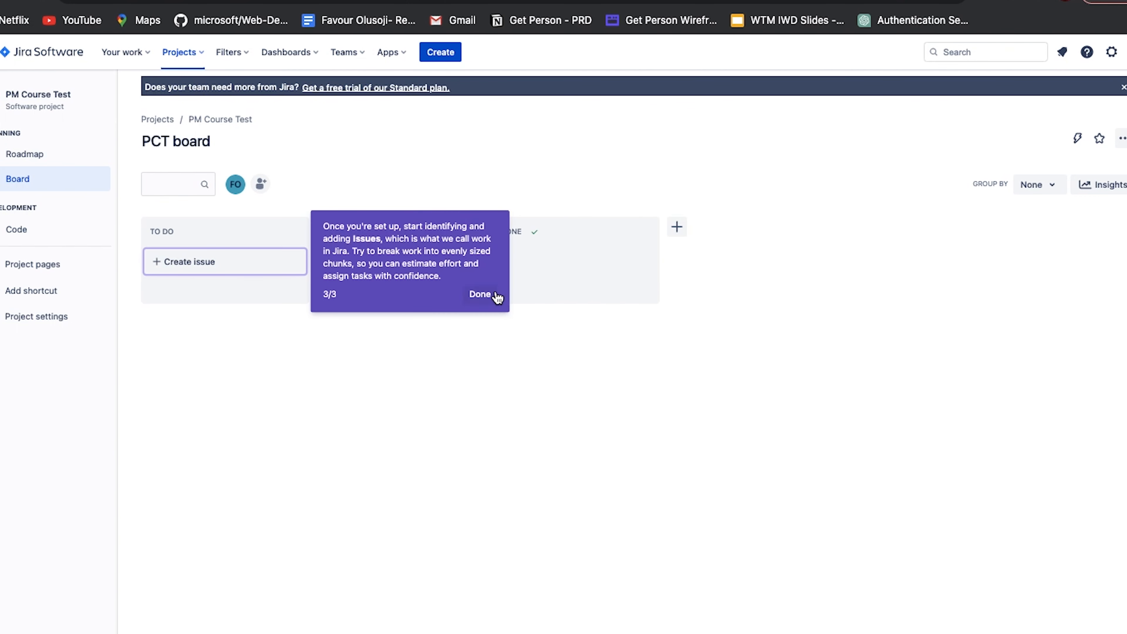
left_click(487, 296)
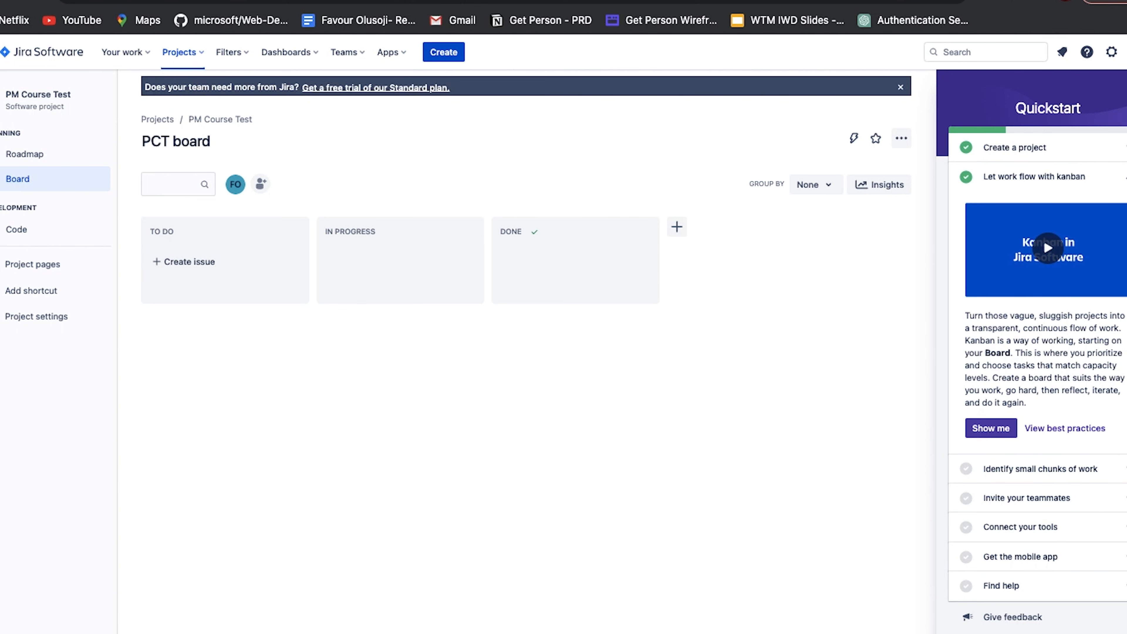
left_click(1126, 84)
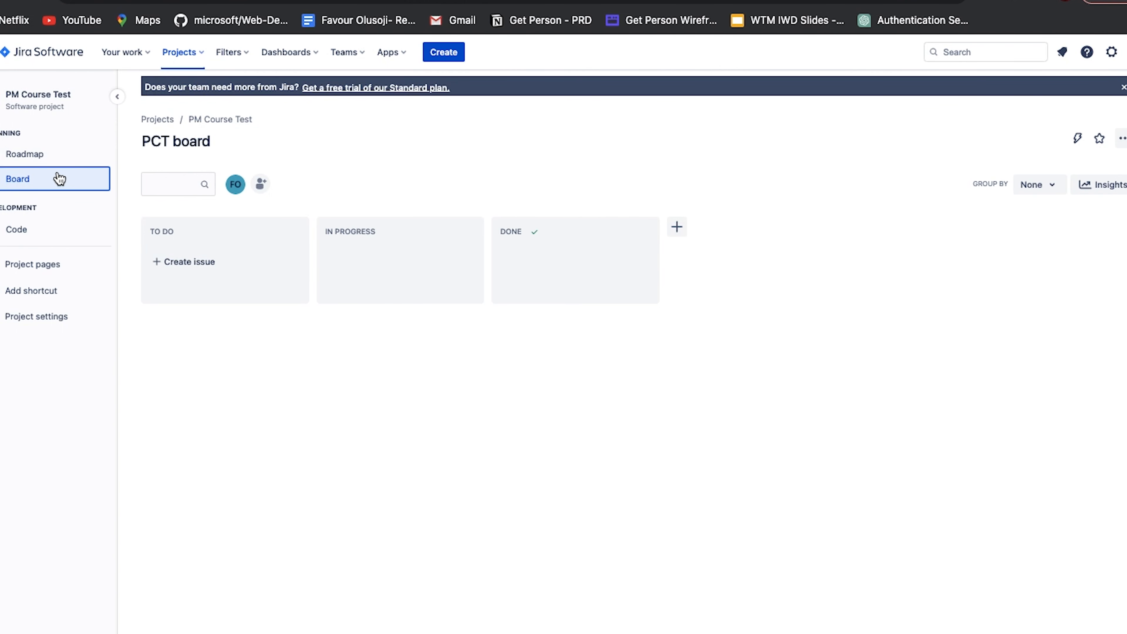
Open the project's Roadmap and examine the earlier months of its timeline
left_click(60, 155)
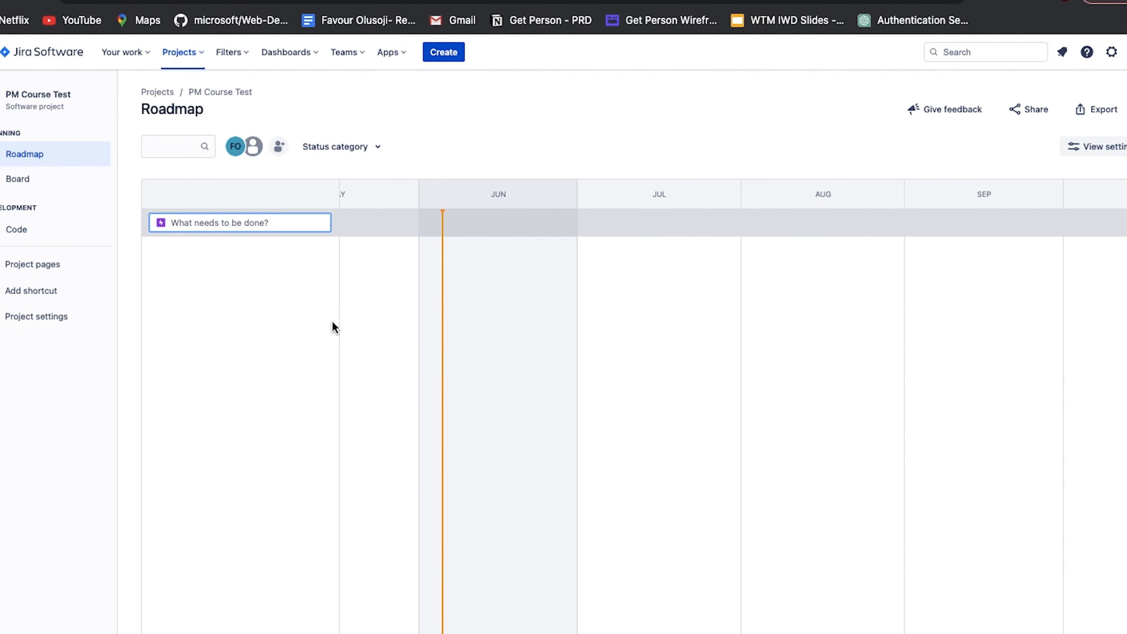
scroll(522, 338, "left", 3)
scroll(523, 340, "left", 1)
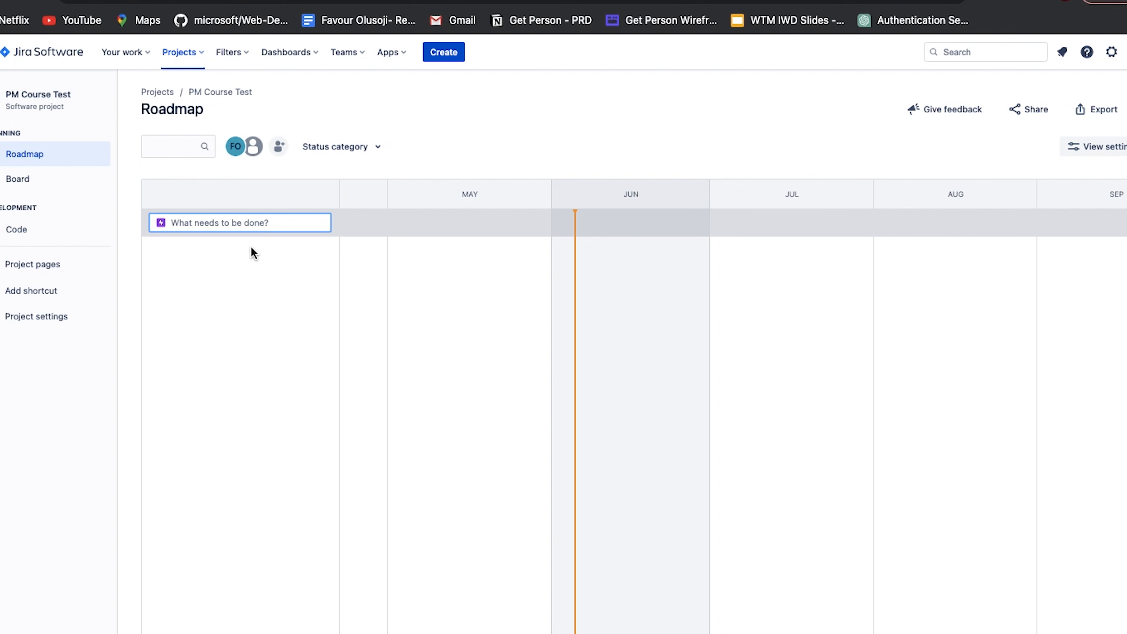
Enable the Backlog feature in the project settings
left_click(27, 324)
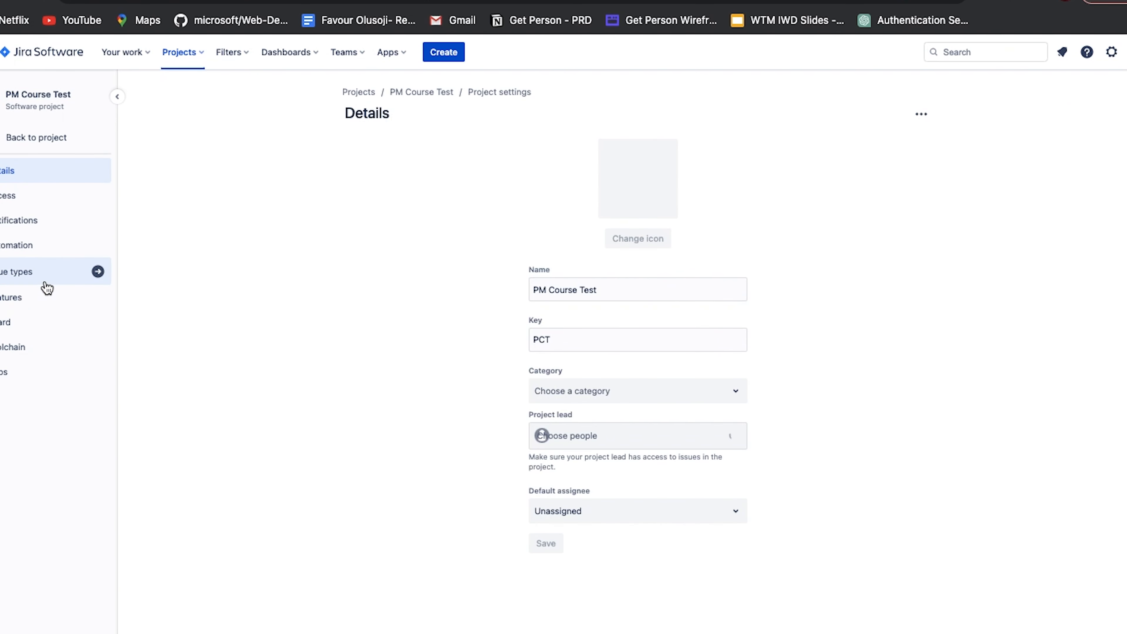
left_click(45, 304)
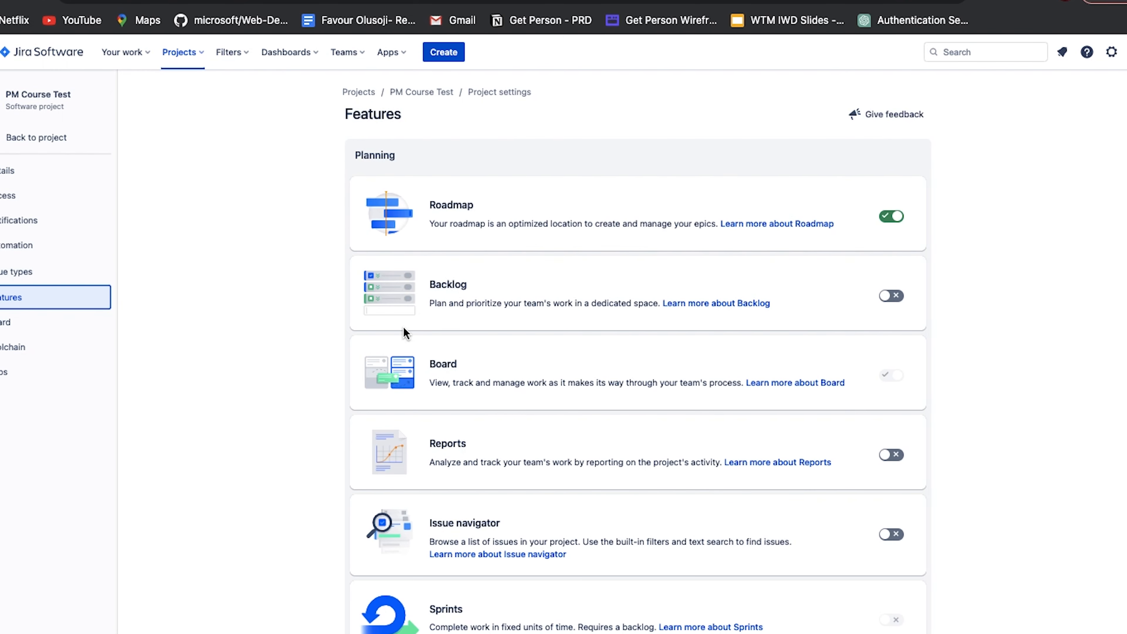
scroll(621, 266, "down", 2)
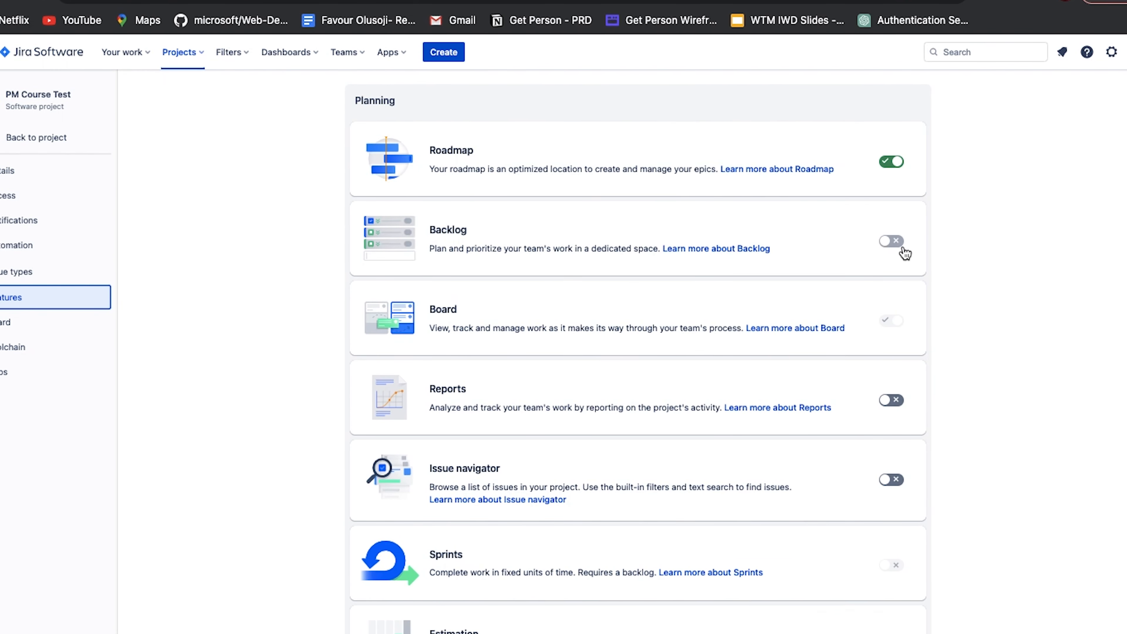
left_click(889, 240)
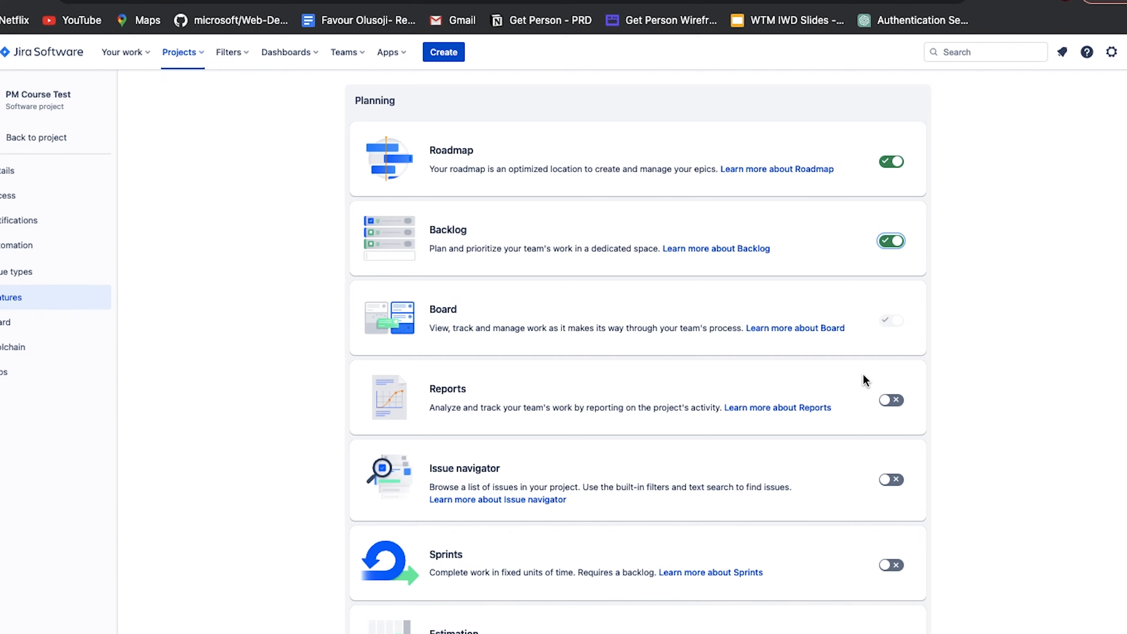
Enable the Sprints feature in the project's Planning features
scroll(864, 380, "down", 3)
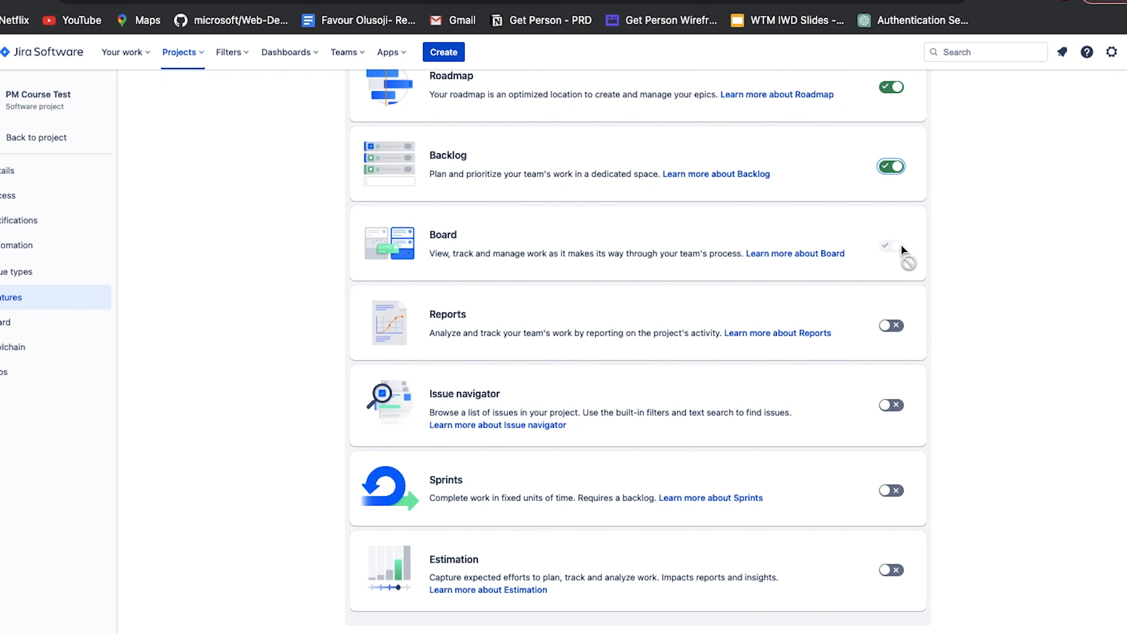
left_click(890, 329)
left_click(891, 497)
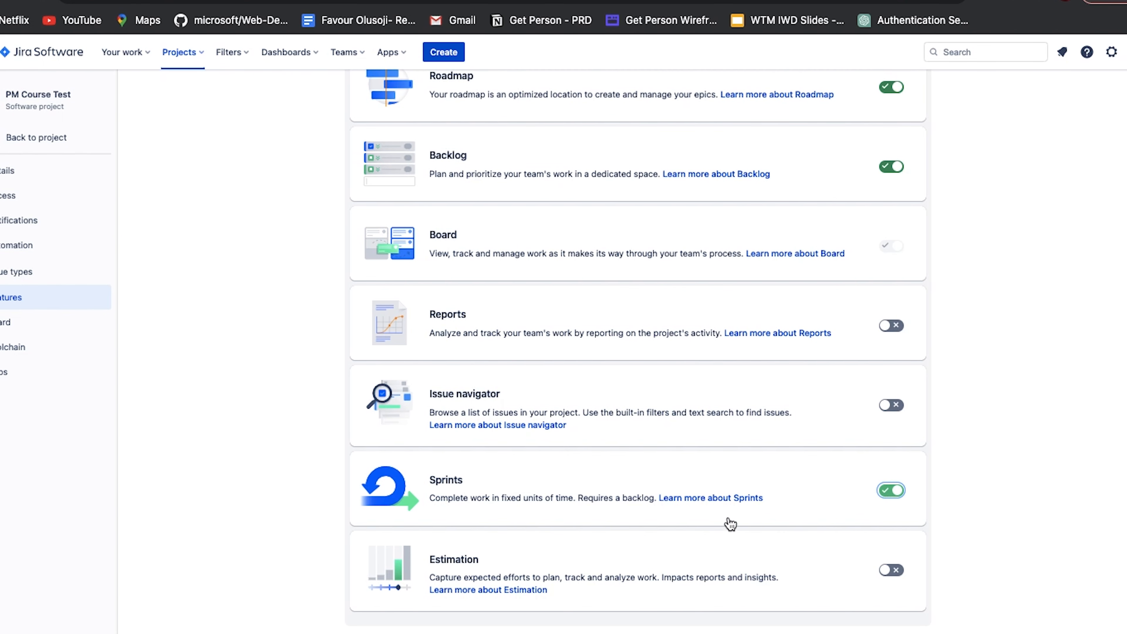
Enable the Estimation feature and keep Story points as the estimation method after trying Time
scroll(763, 488, "down", 3)
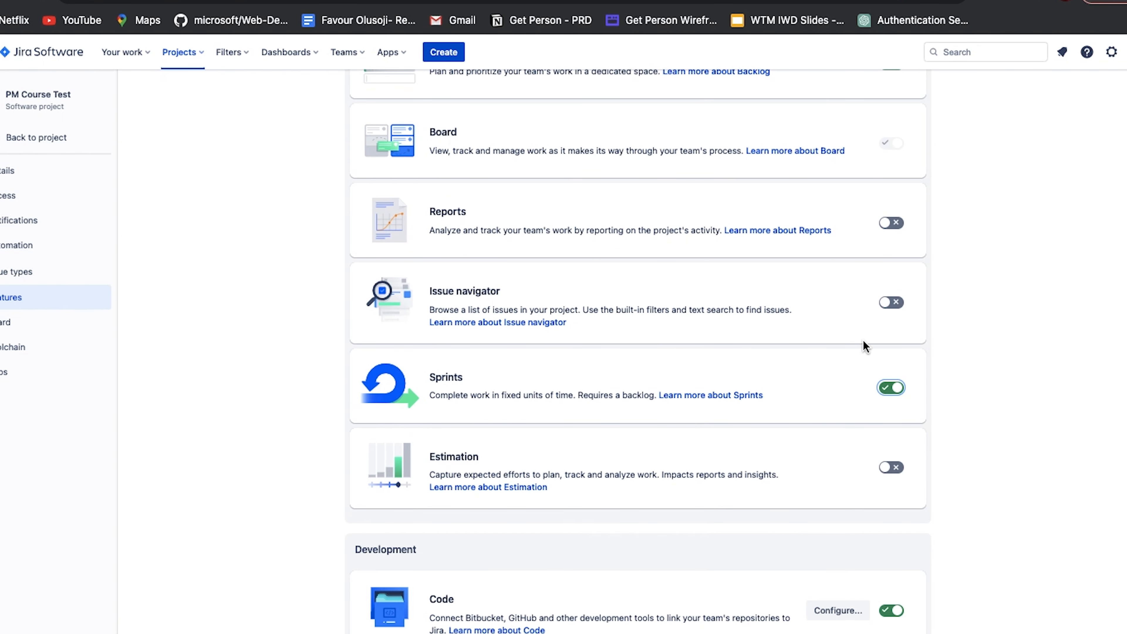
left_click(893, 454)
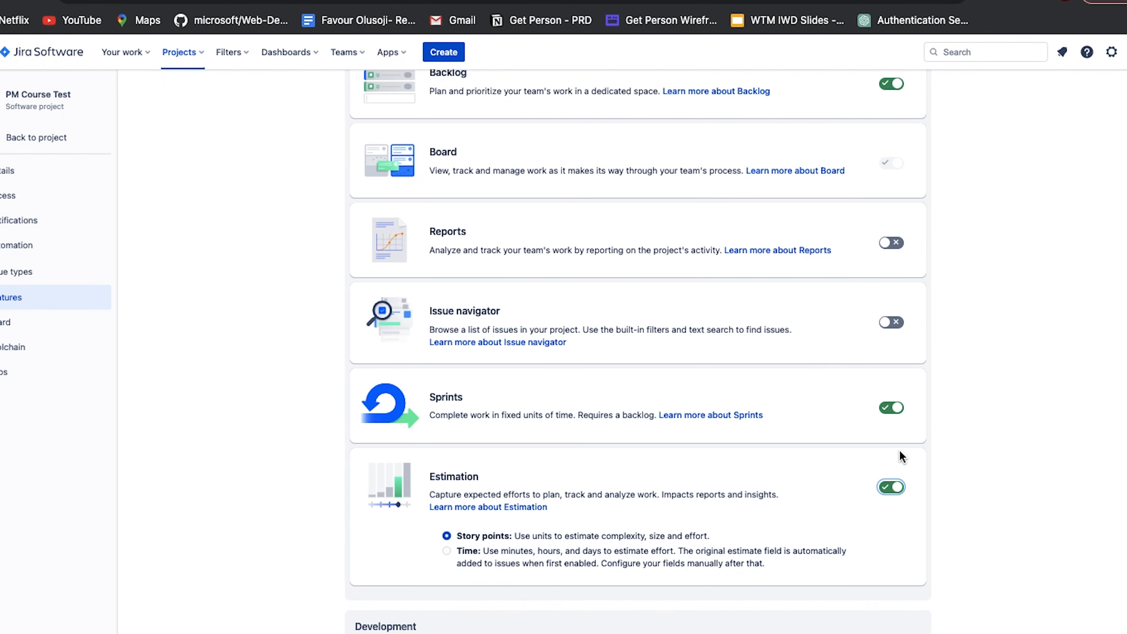
scroll(503, 564, "down", 2)
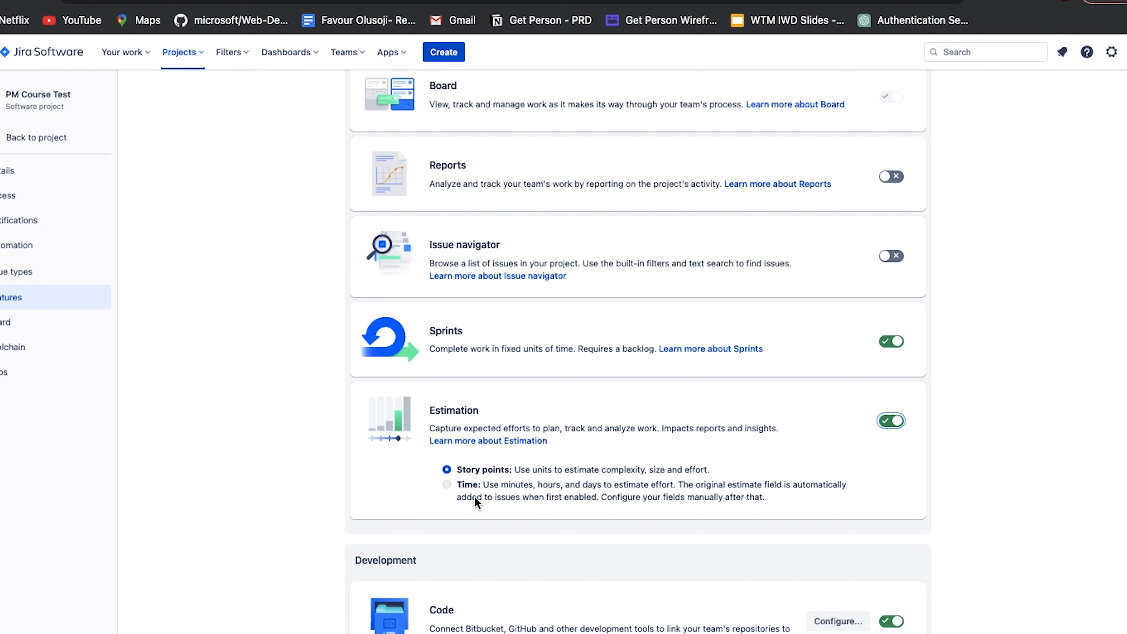
left_click(445, 485)
left_click(446, 470)
Enable the Releases feature in the Development section of the project features
scroll(467, 486, "down", 8)
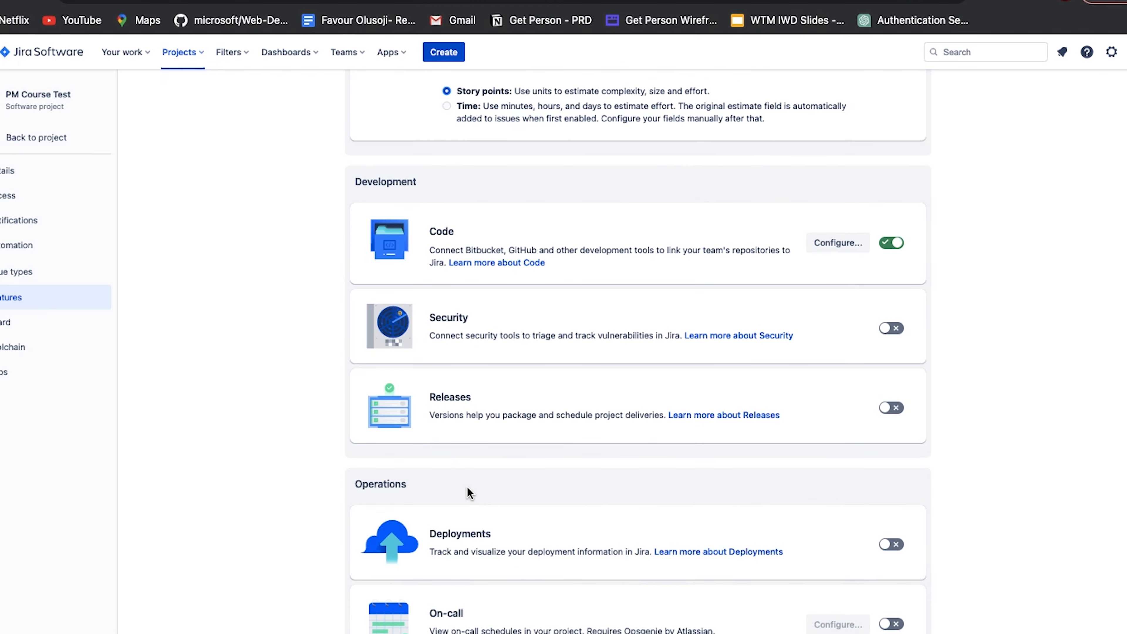
scroll(507, 335, "down", 1)
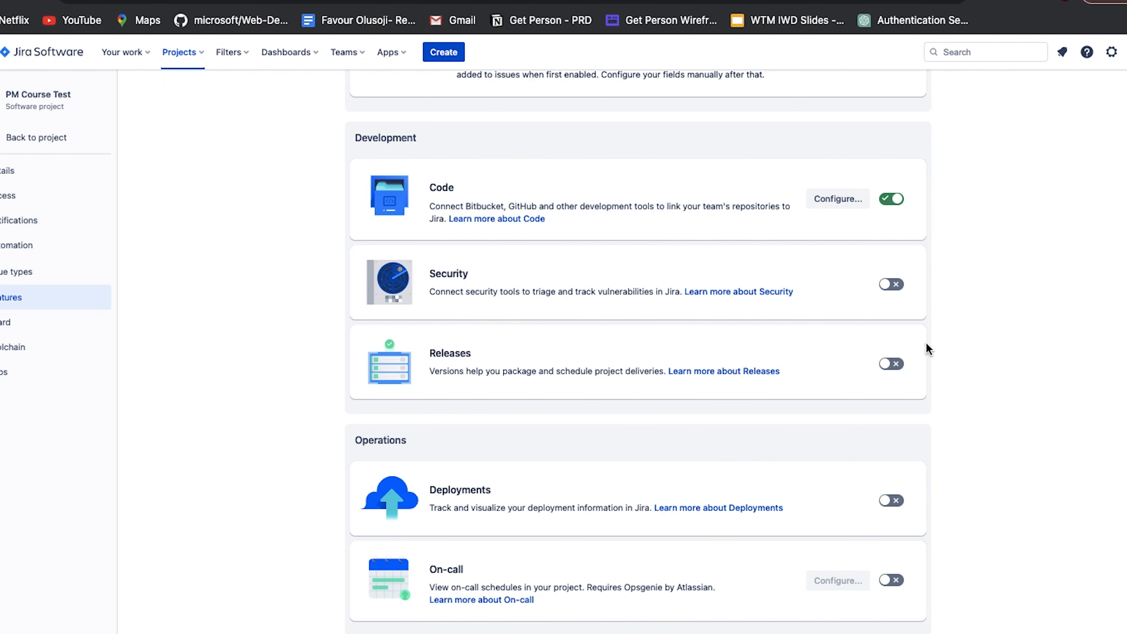
left_click(893, 371)
scroll(837, 466, "down", 3)
scroll(836, 467, "up", 2)
scroll(837, 462, "up", 15)
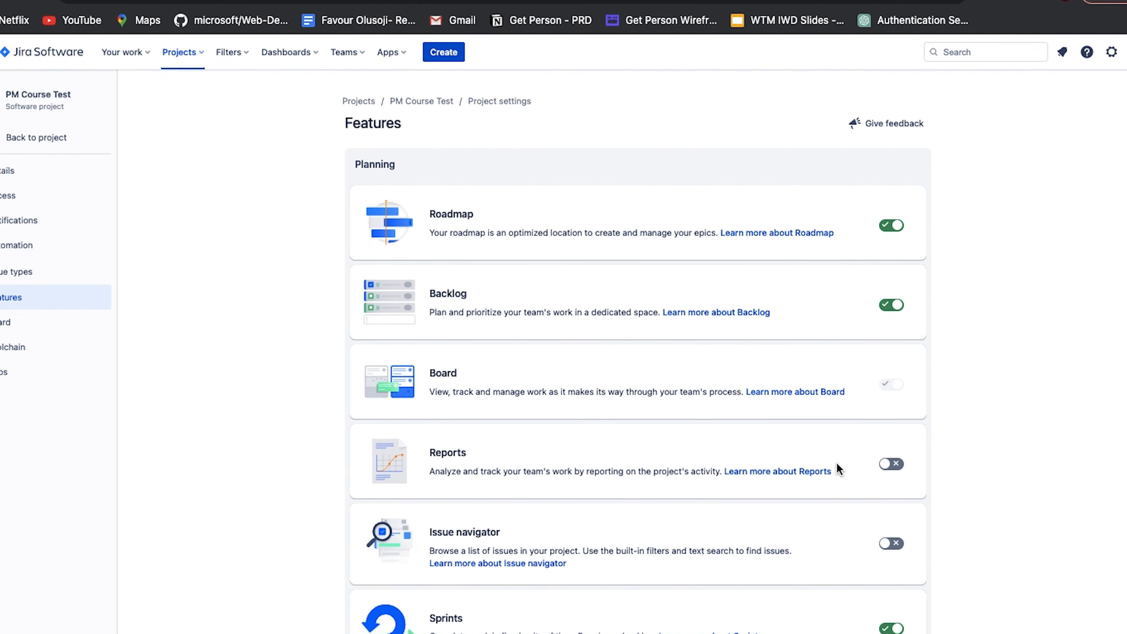
scroll(623, 302, "down", 12)
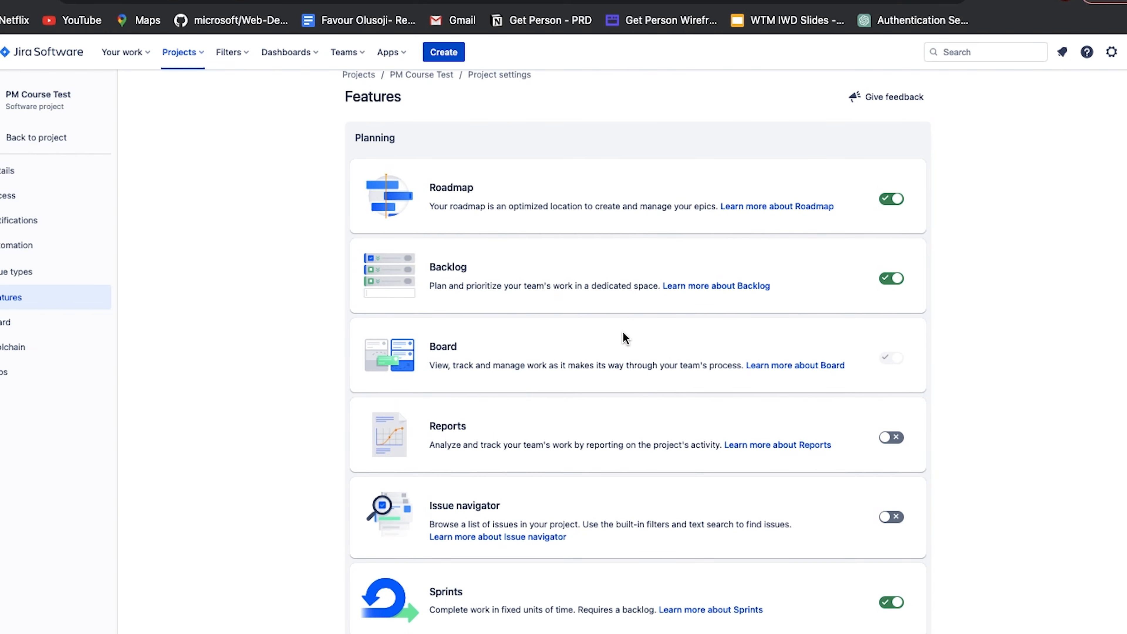
scroll(671, 389, "up", 10)
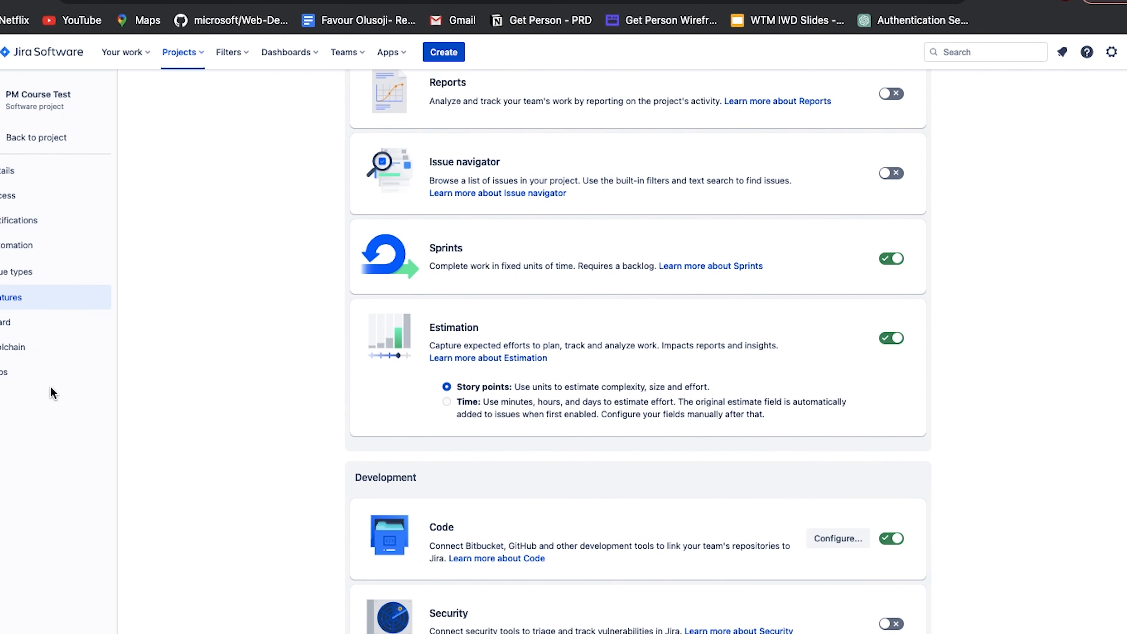
Return to the project's Roadmap and examine the earlier months of its timeline with the Sprints and Releases rows
left_click(3, 148)
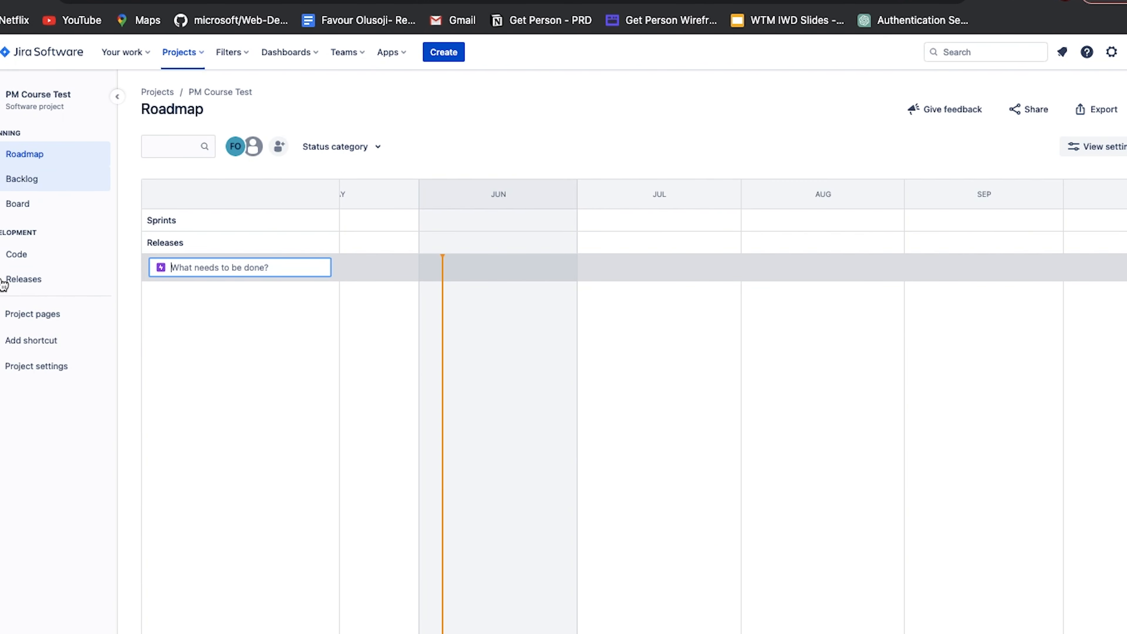
scroll(510, 383, "left", 5)
scroll(510, 382, "left", 20)
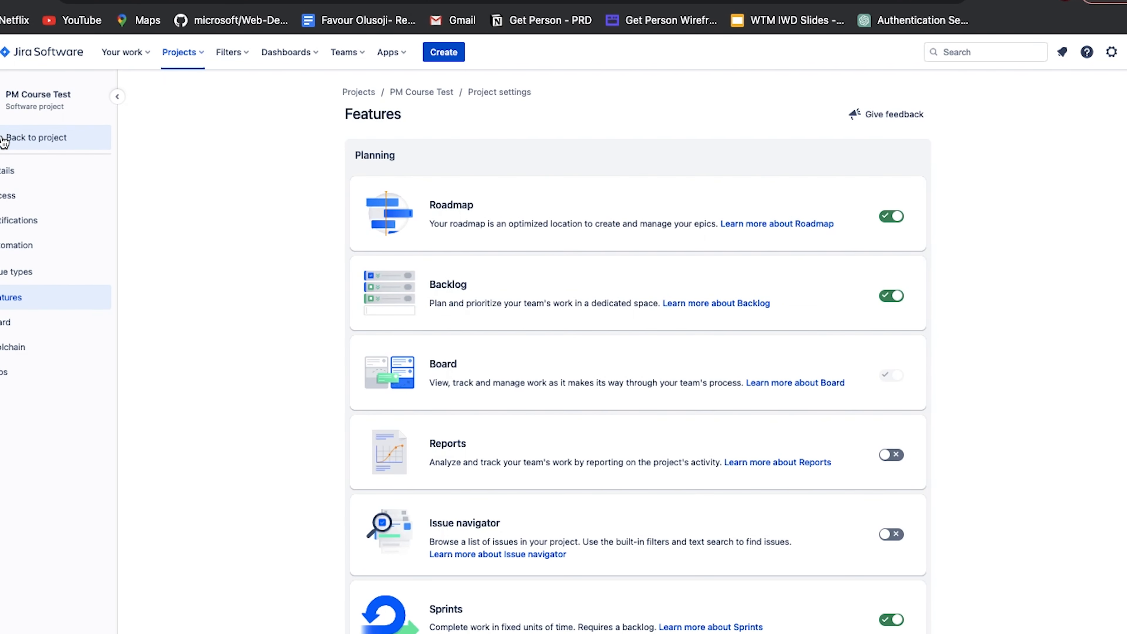
left_click(4, 141)
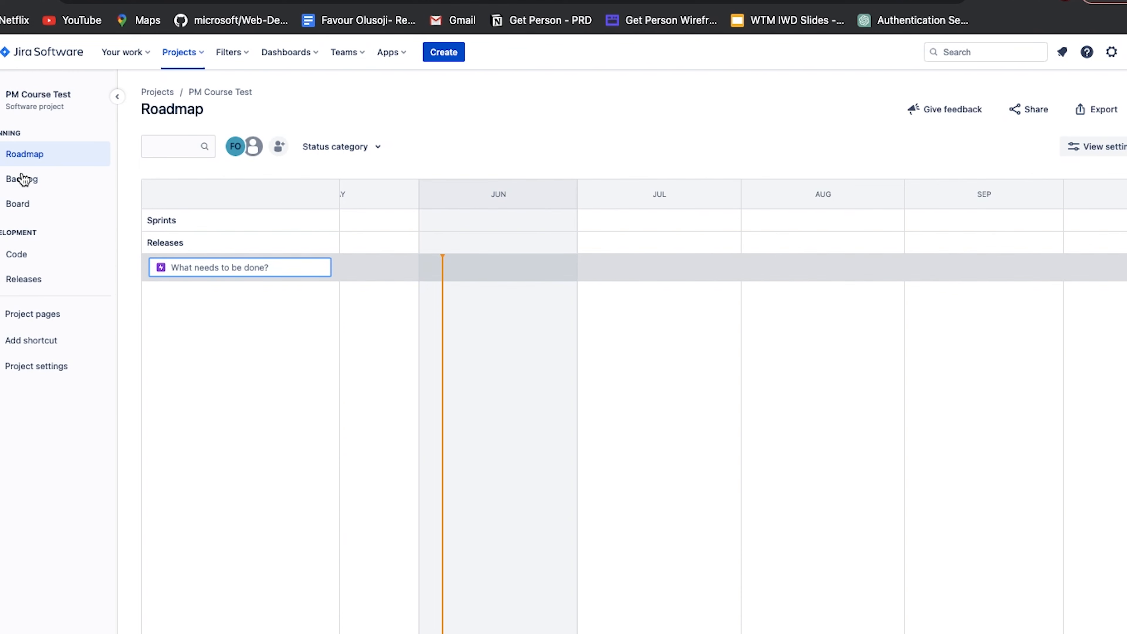
Open the project's Backlog page and collapse its empty Backlog section
left_click(33, 187)
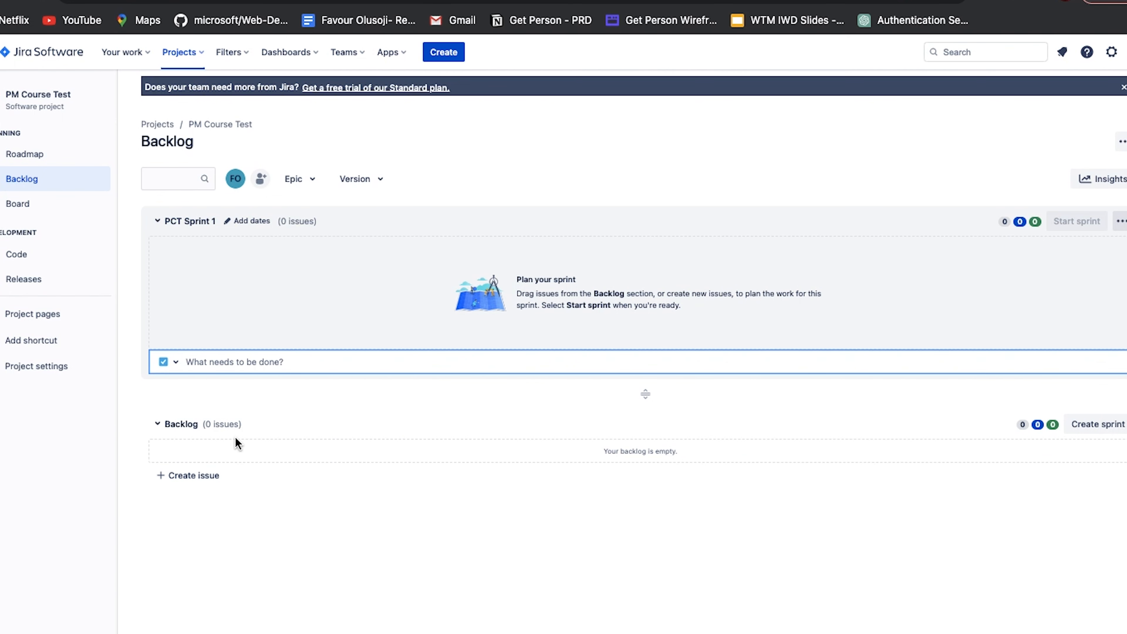
left_click(156, 433)
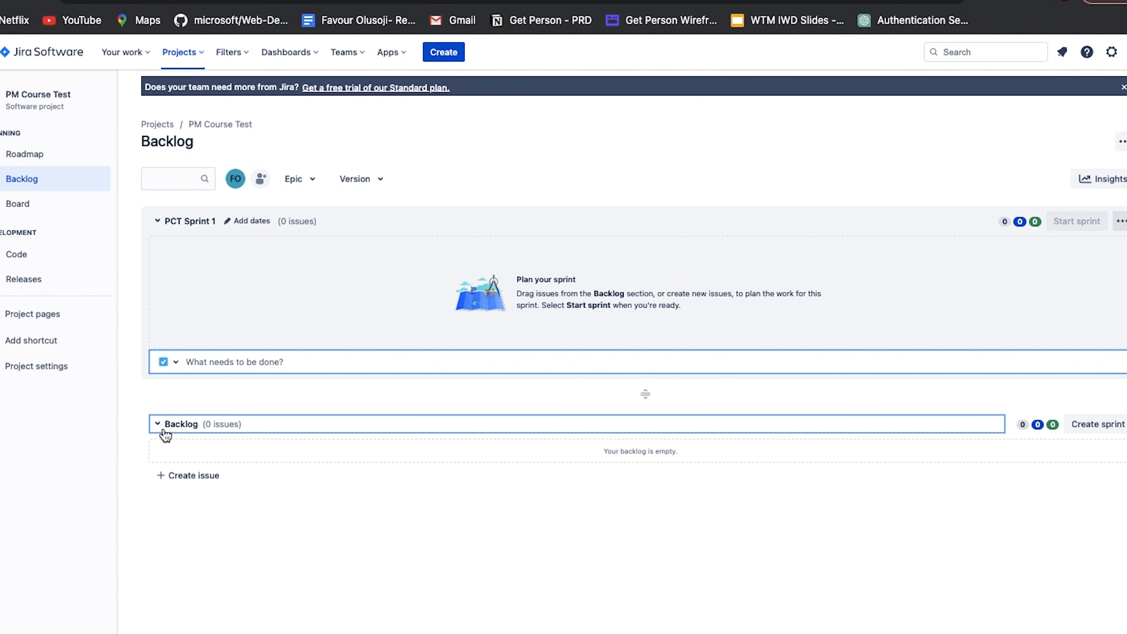
Invite a first teammate to the project by entering their e-mail address in the Add people dialog
left_click(259, 188)
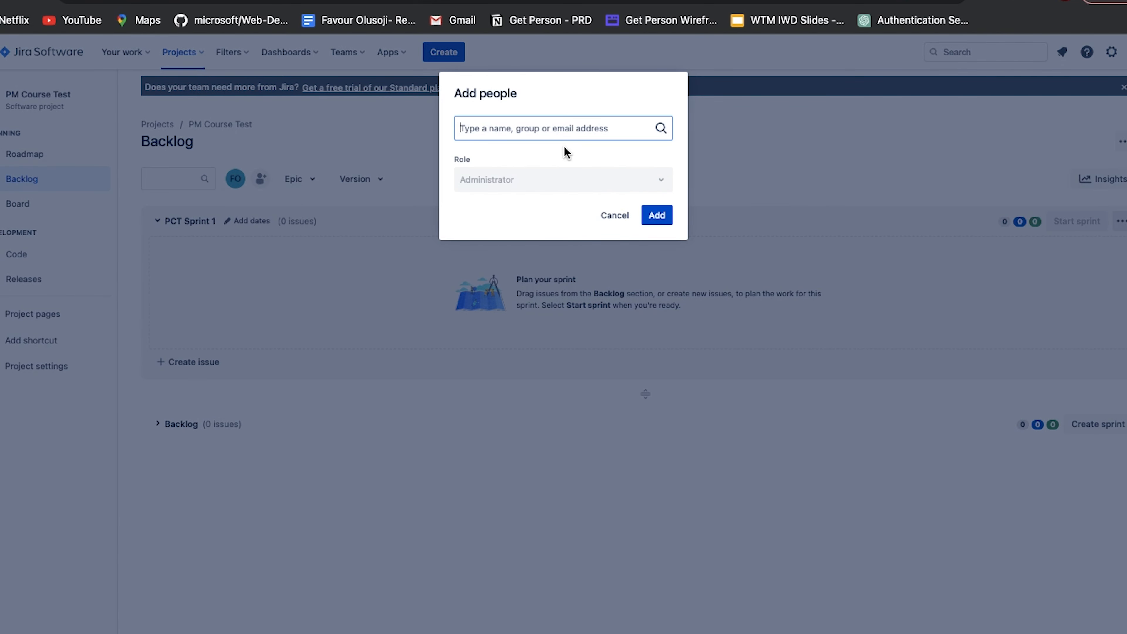
left_click(546, 144)
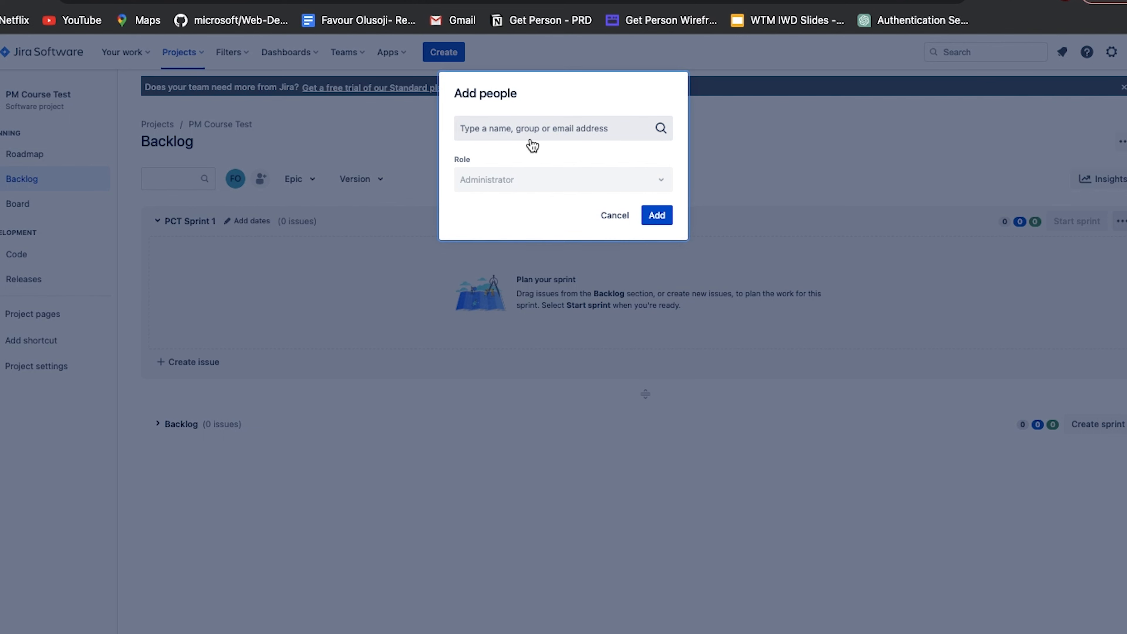
left_click(545, 129)
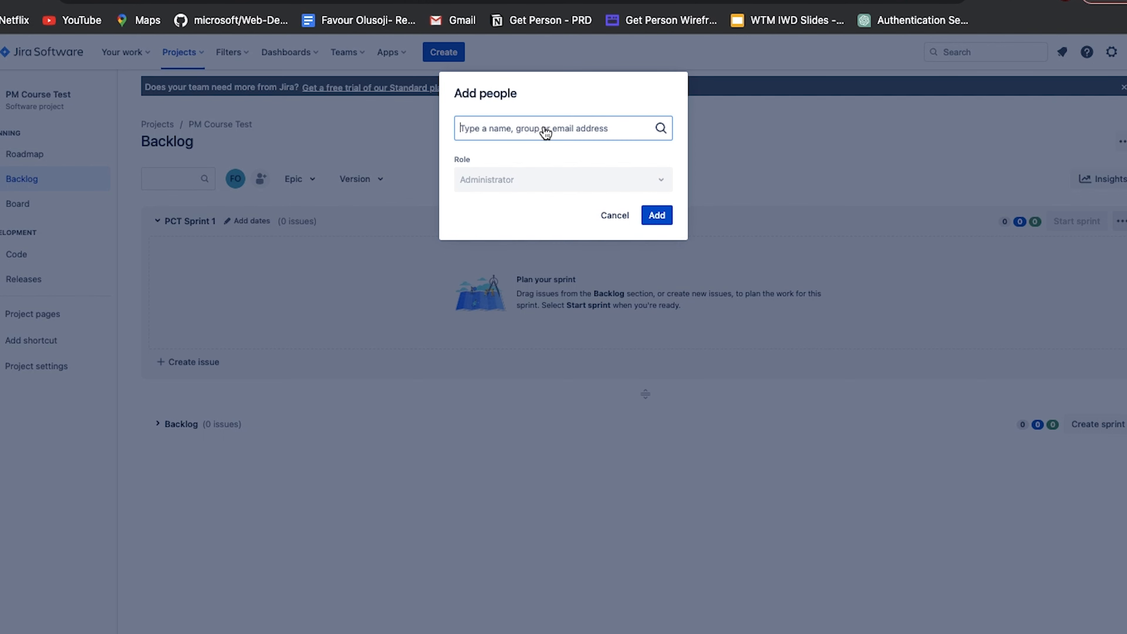
type("...")
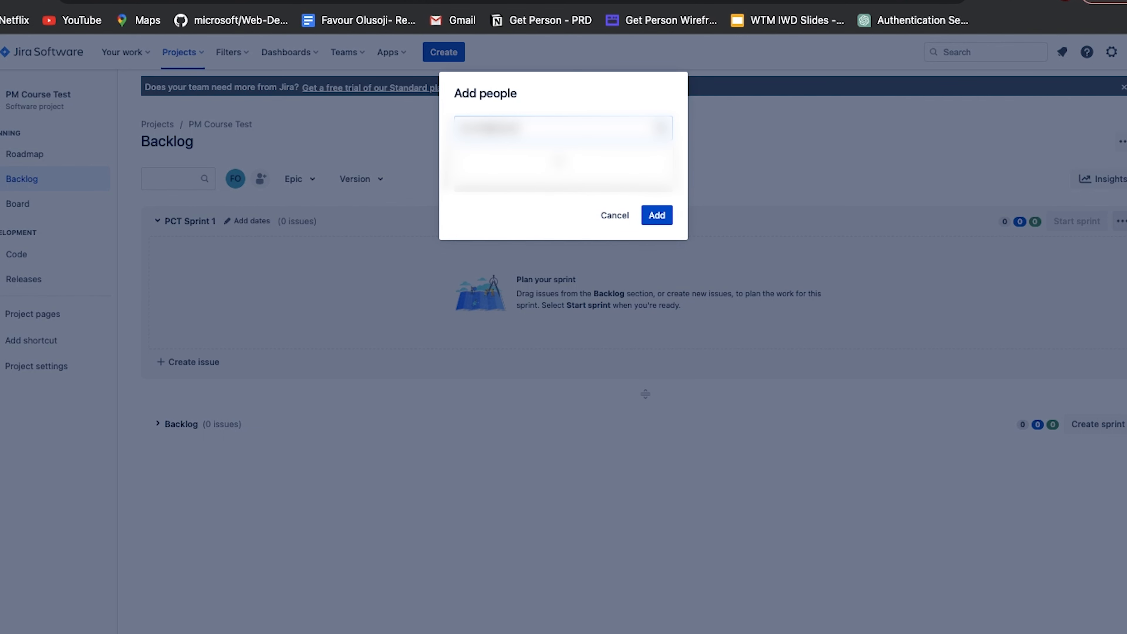
type("...")
left_click(646, 165)
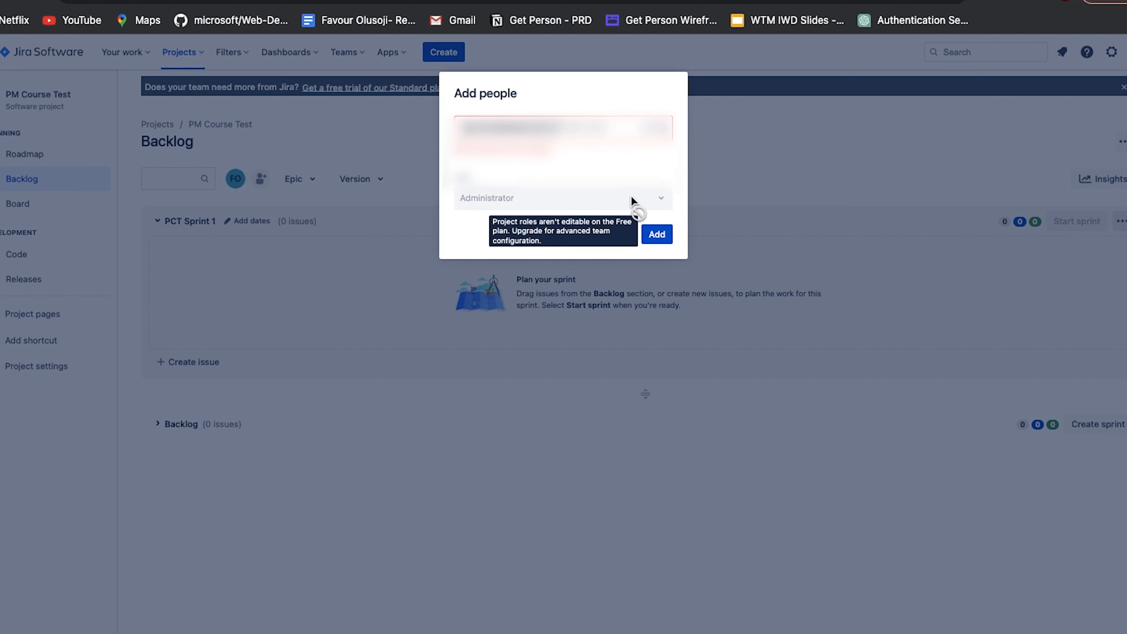
type("......")
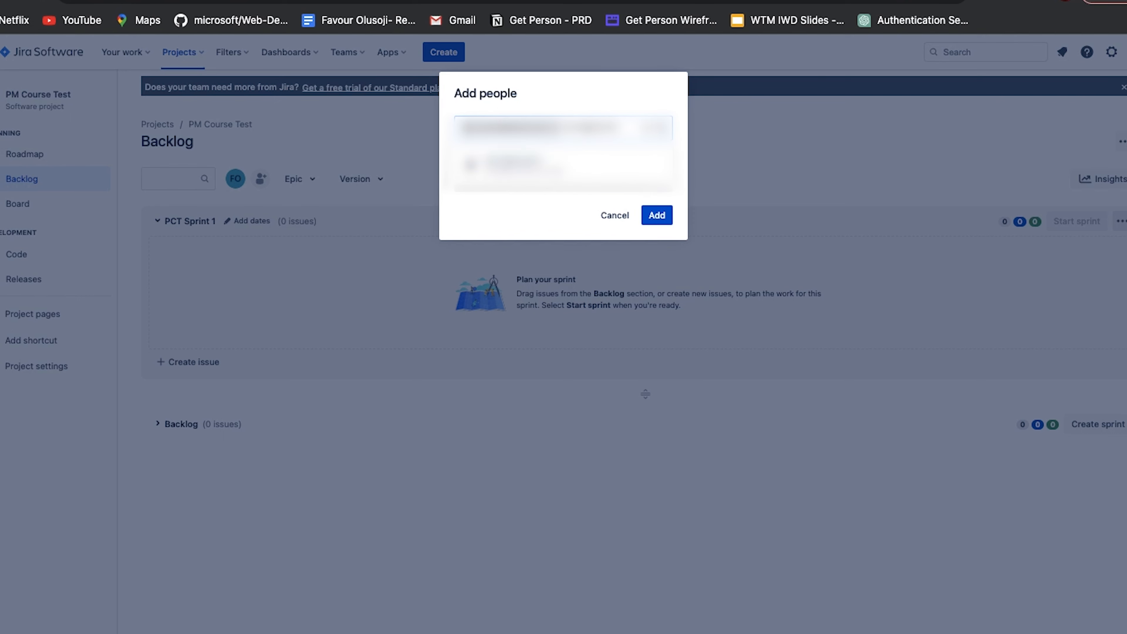
key("Return")
left_click(658, 231)
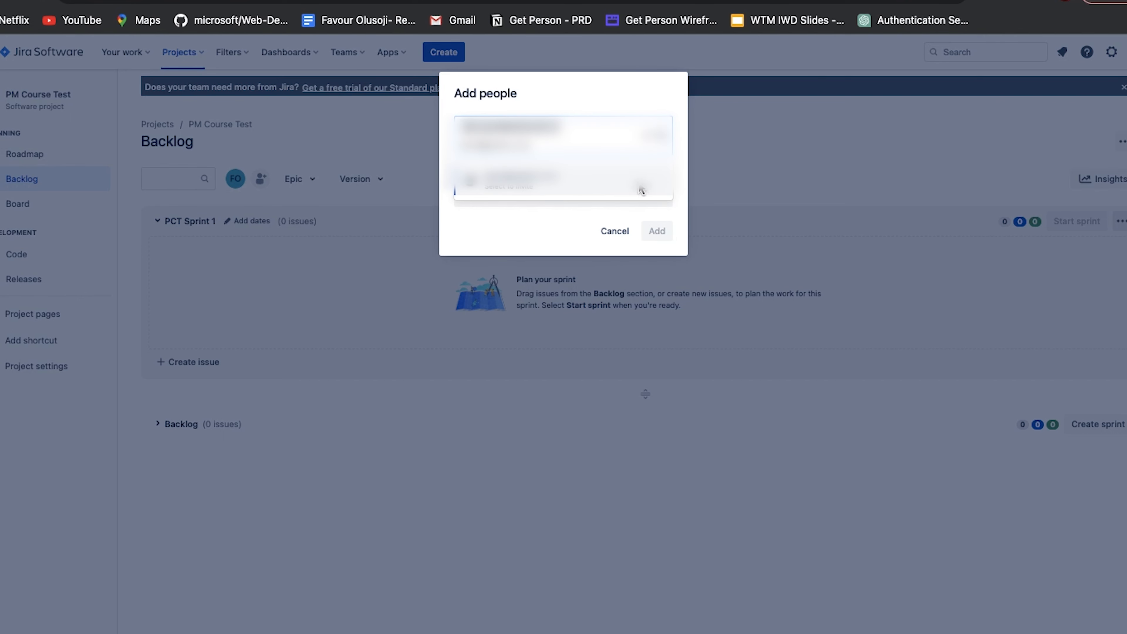
Invite a second teammate to the project by entering their e-mail address
left_click(261, 179)
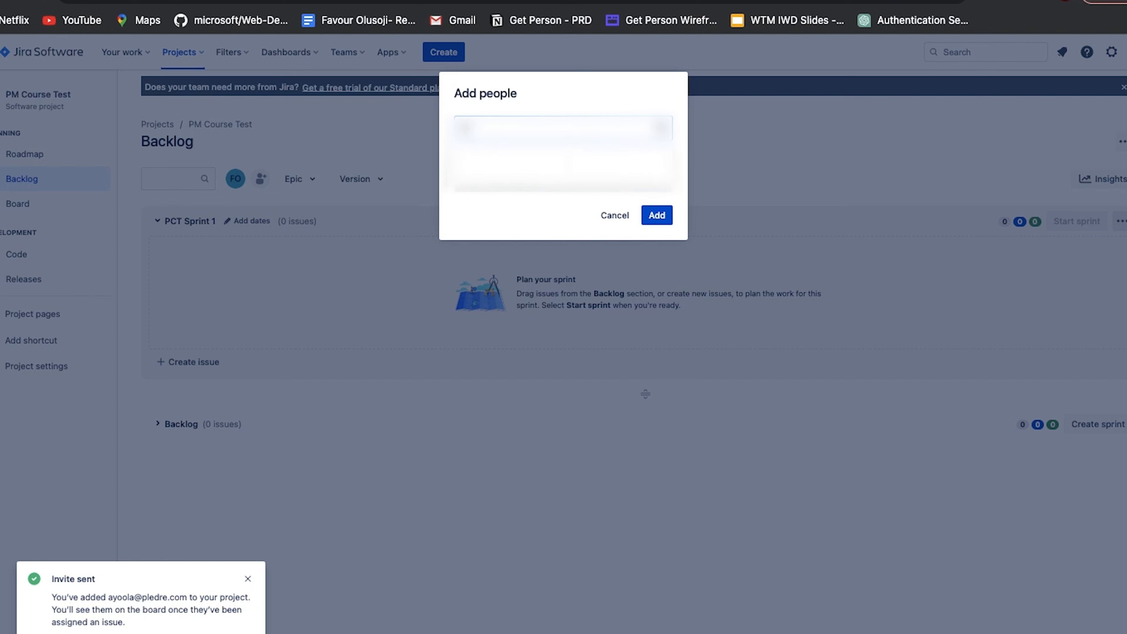
key("BackSpace")
type("...")
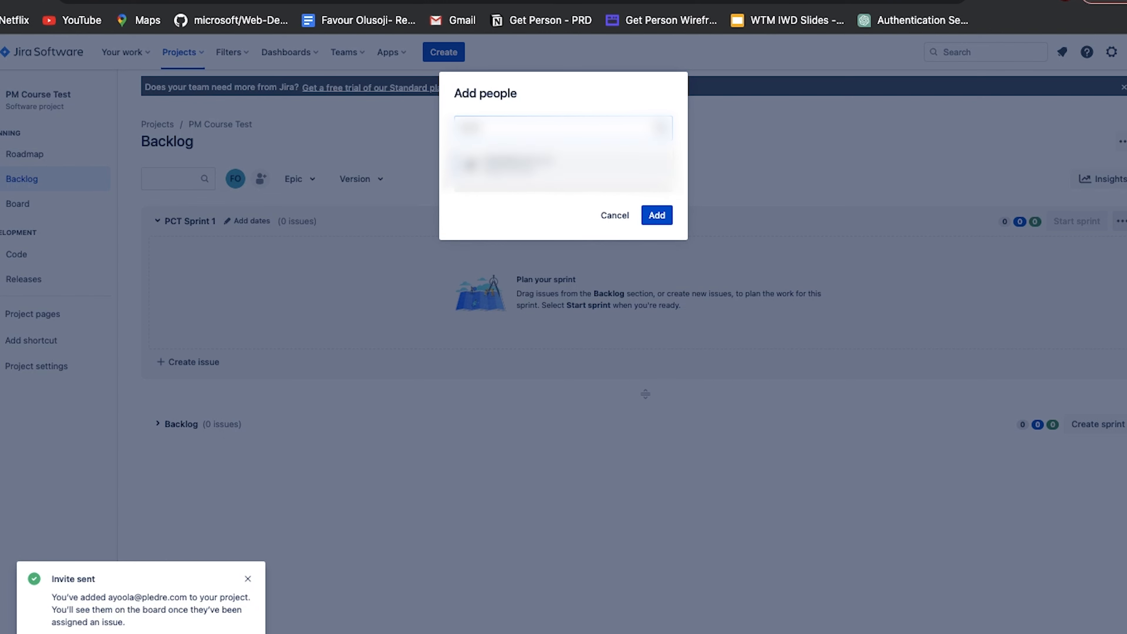
key("Return")
left_click(657, 215)
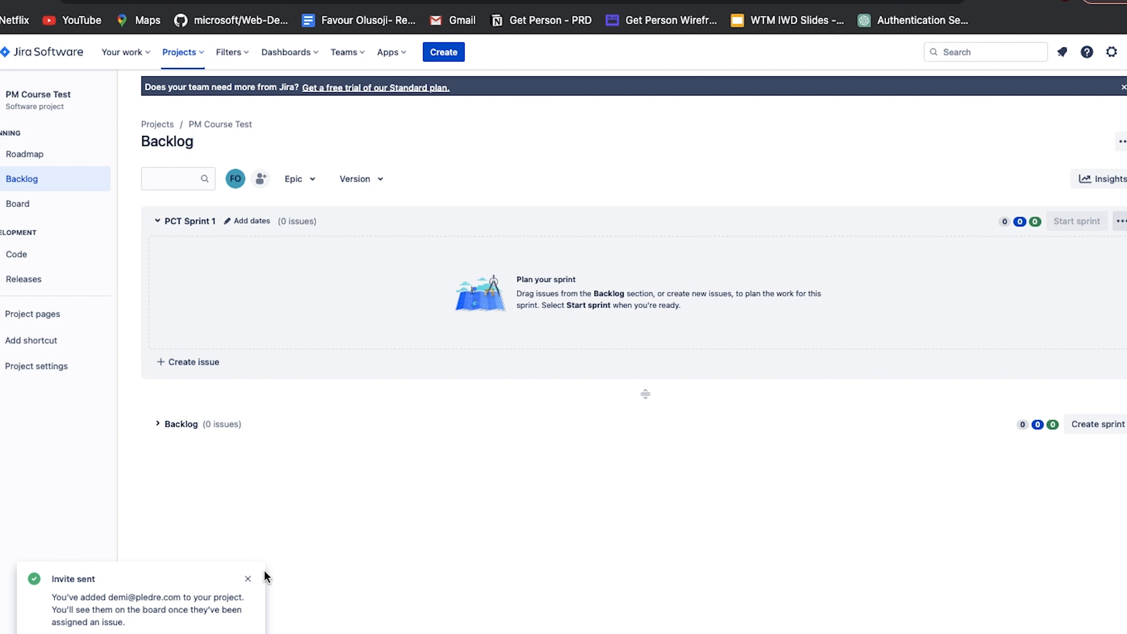
Dismiss both invitation notifications and collapse the PCT Sprint 1 section
left_click(248, 578)
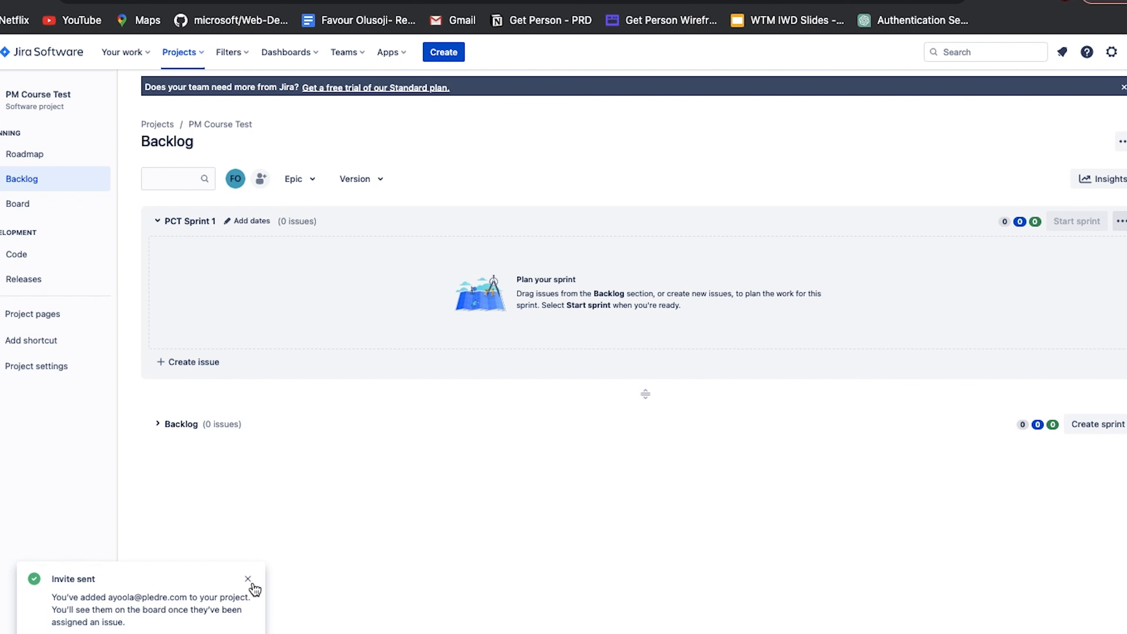
left_click(252, 584)
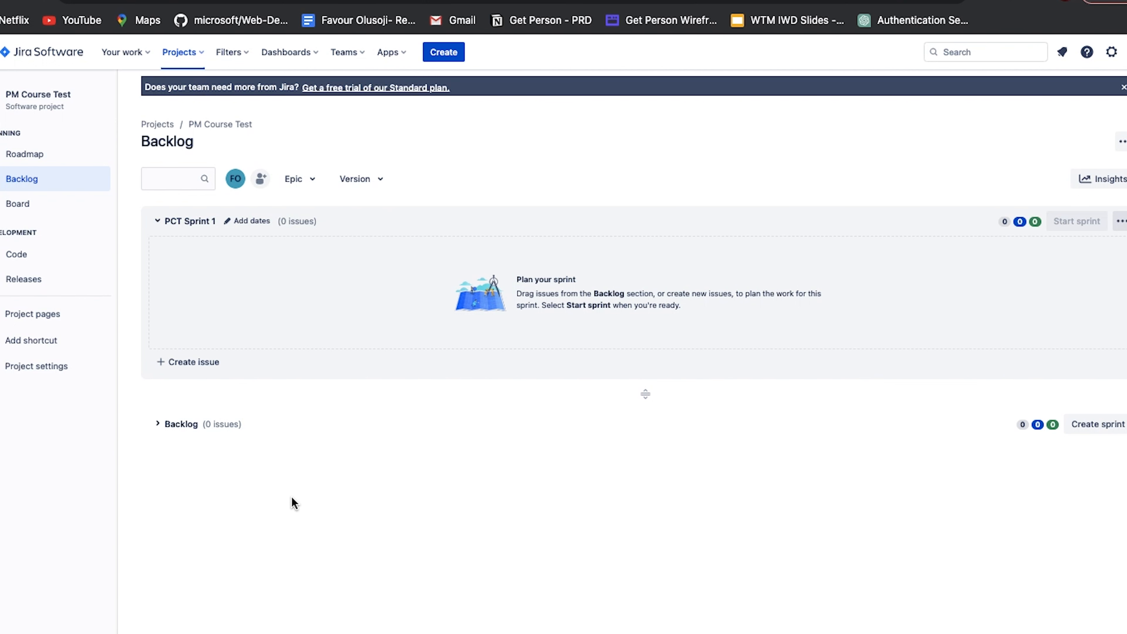
left_click(157, 221)
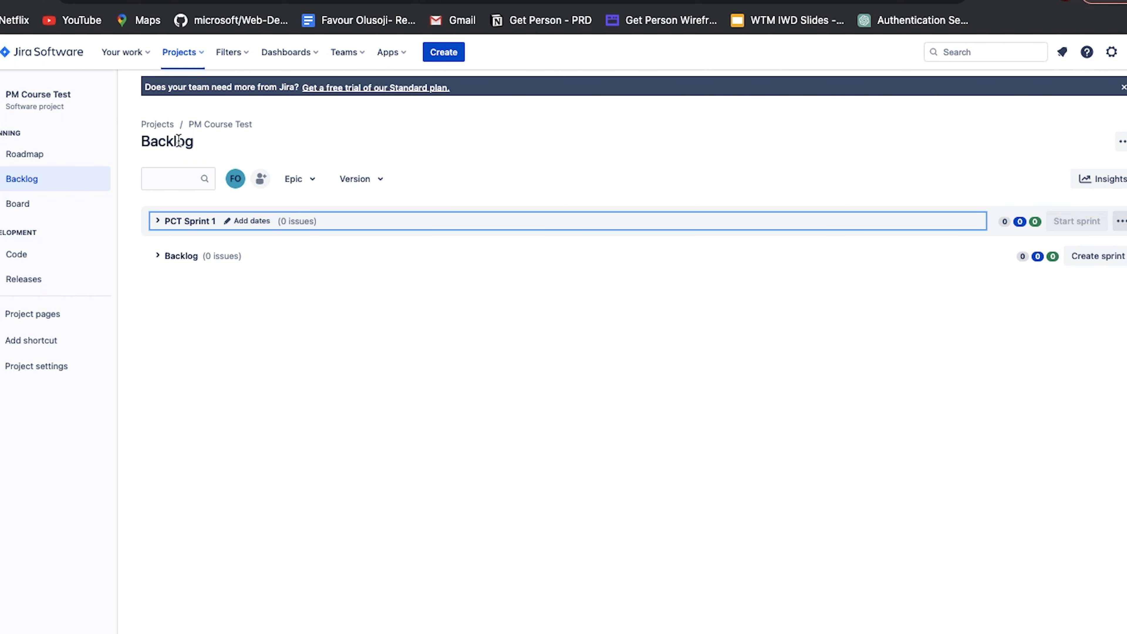